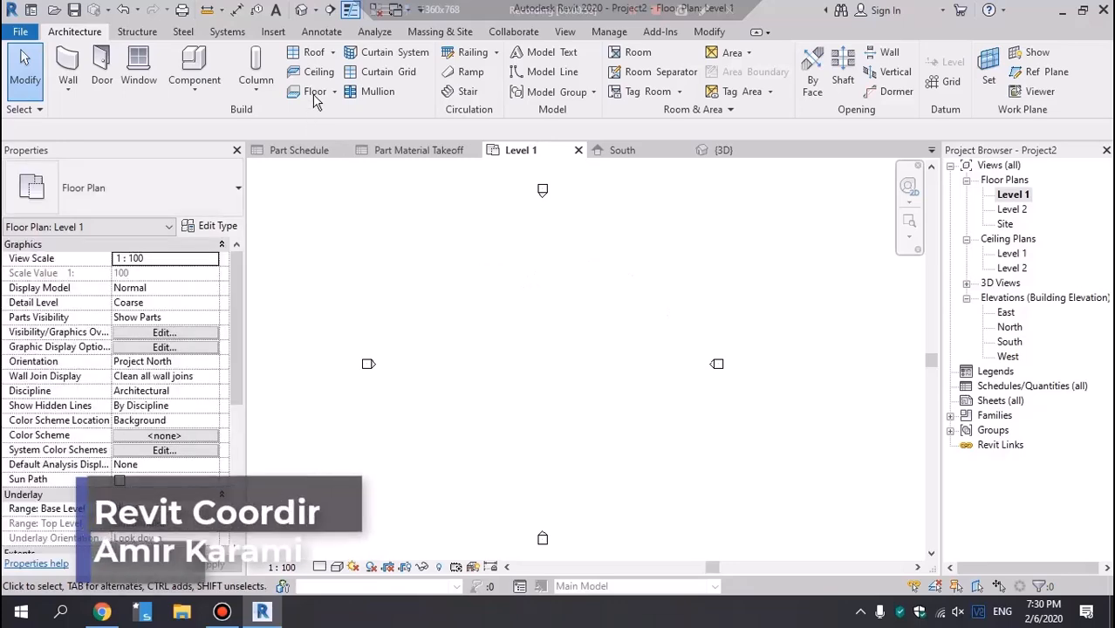
Create a circular Generic Floor - 400mm with a radius of about 3.9 m in the middle of Level 1.
click(315, 91)
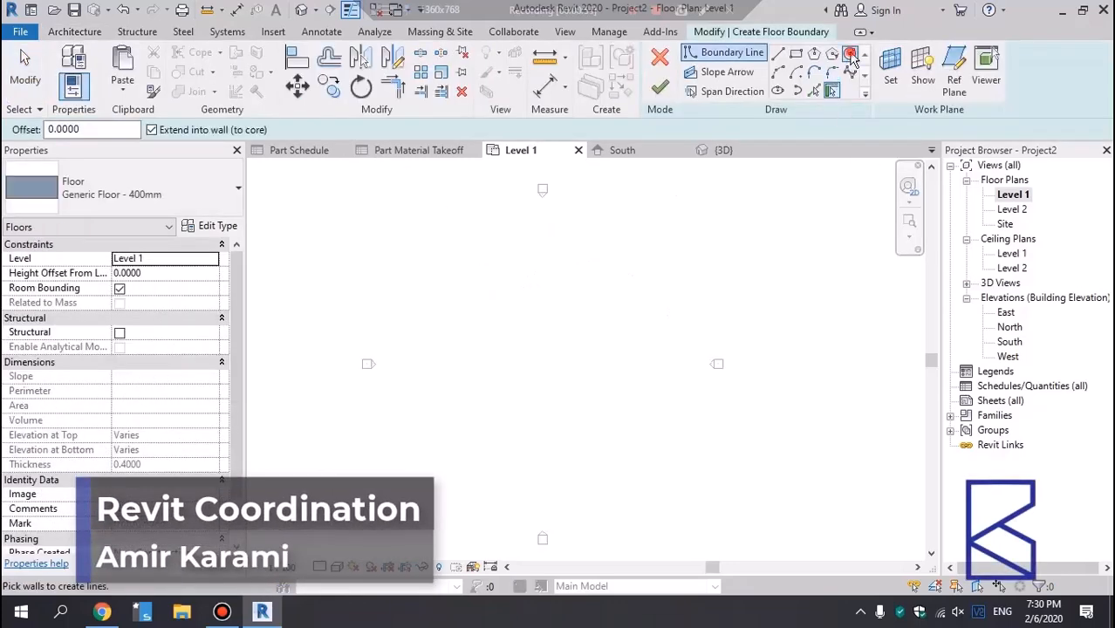
click(849, 53)
click(559, 325)
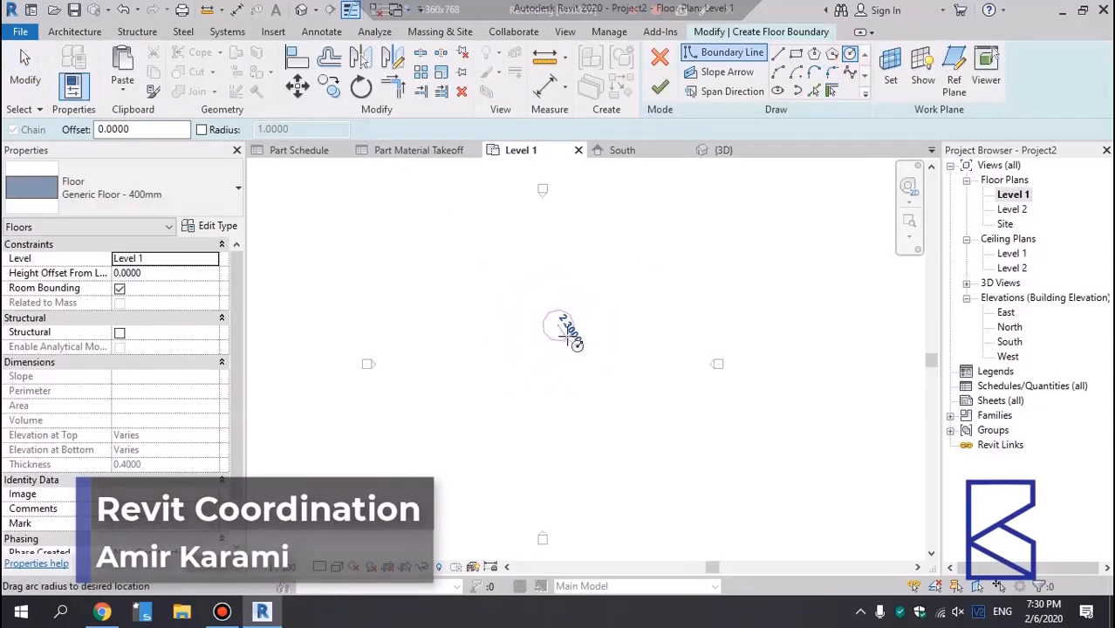
scroll(561, 384, up, 4)
click(532, 404)
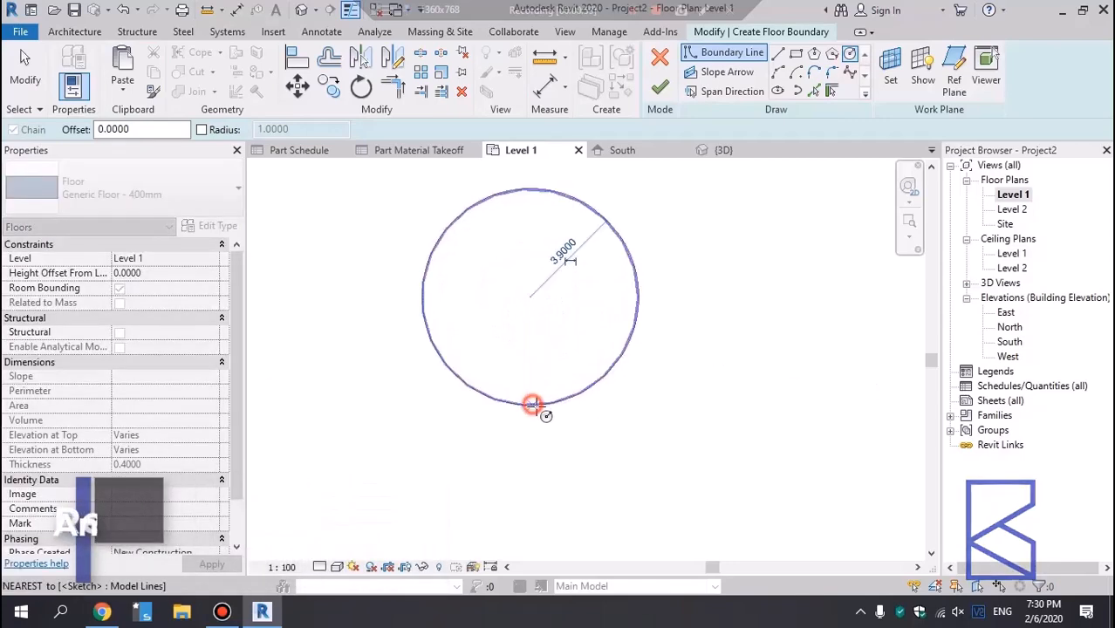
scroll(571, 405, down, 2)
click(659, 89)
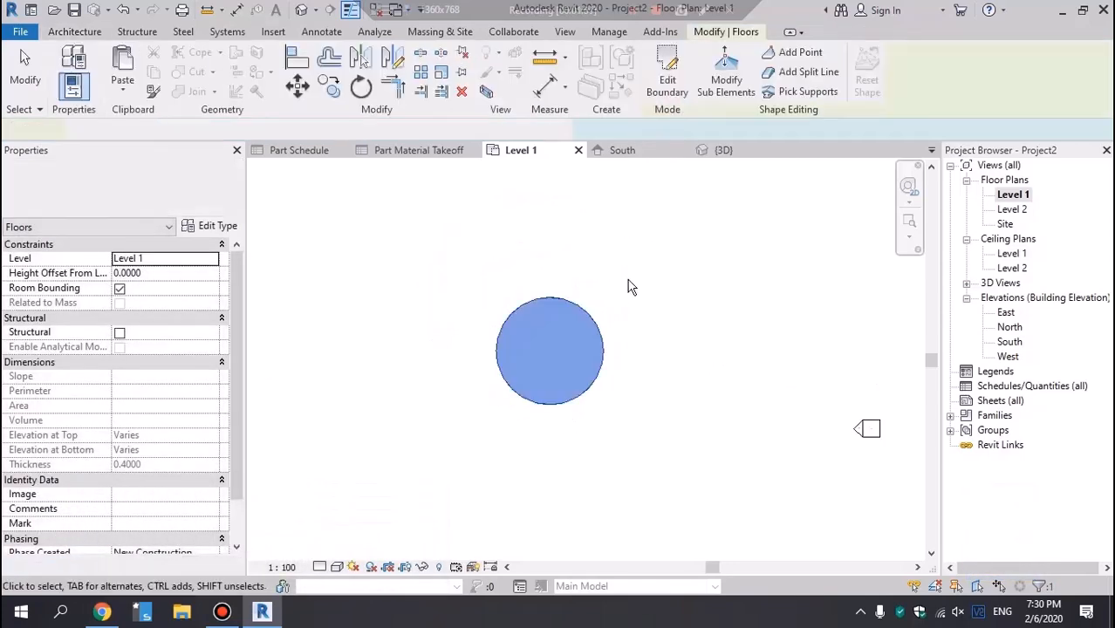
click(647, 294)
click(525, 232)
Create parts from the circular floor and clear the selection.
scroll(573, 257, up, 2)
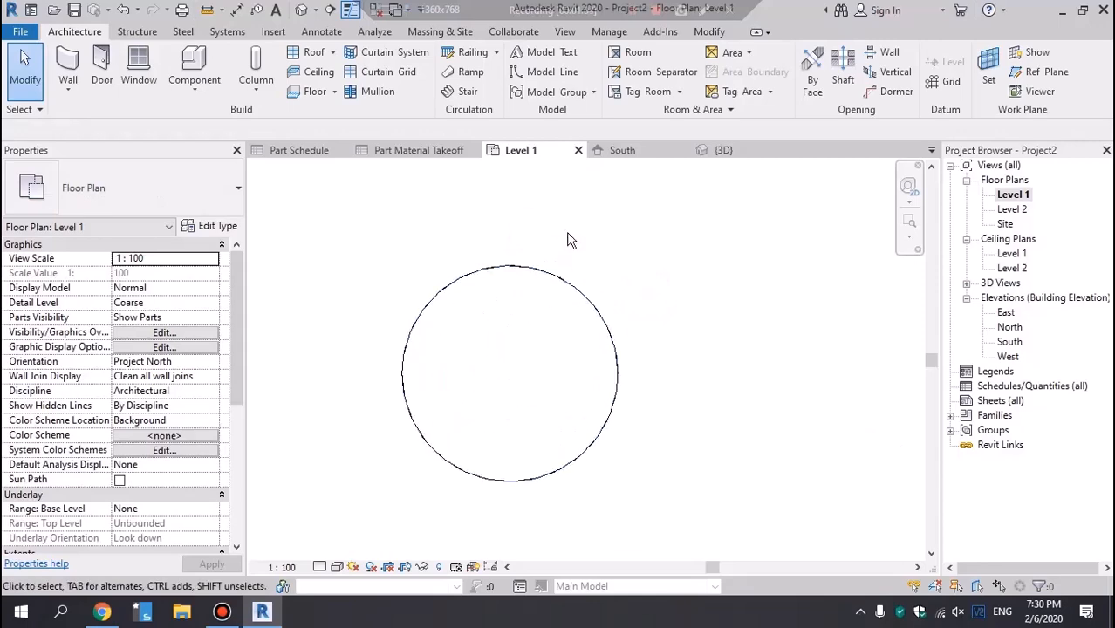
click(515, 268)
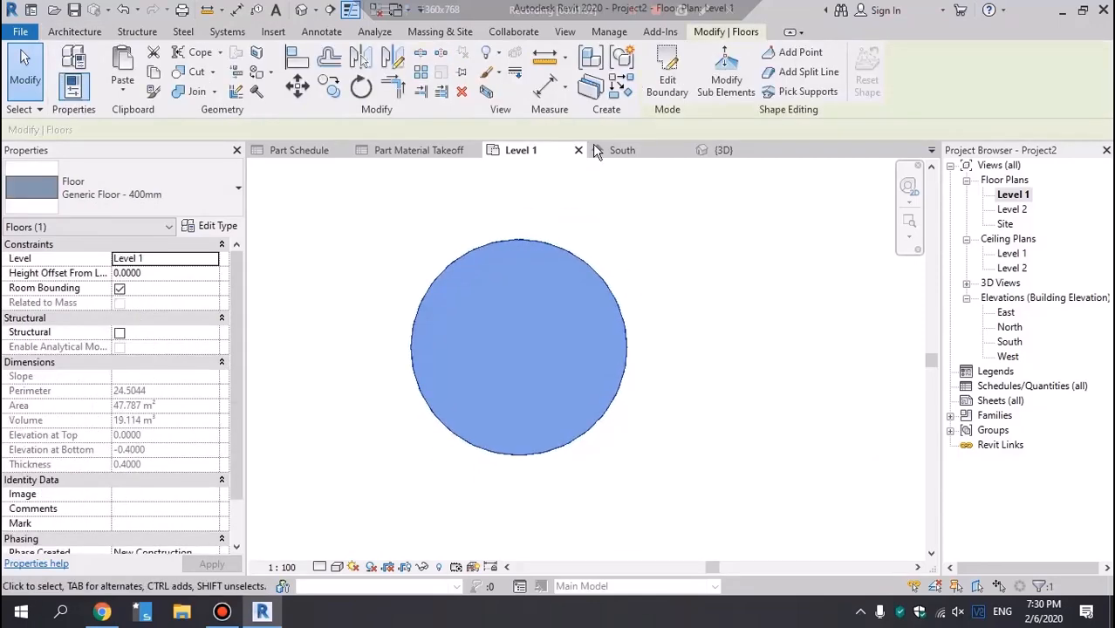
click(591, 83)
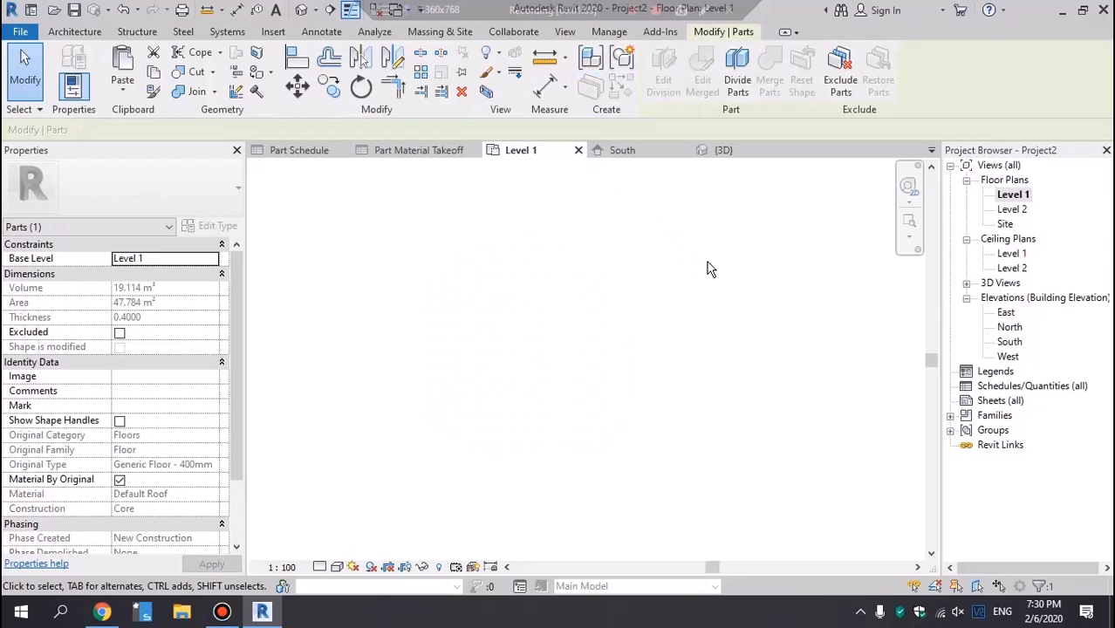
click(690, 265)
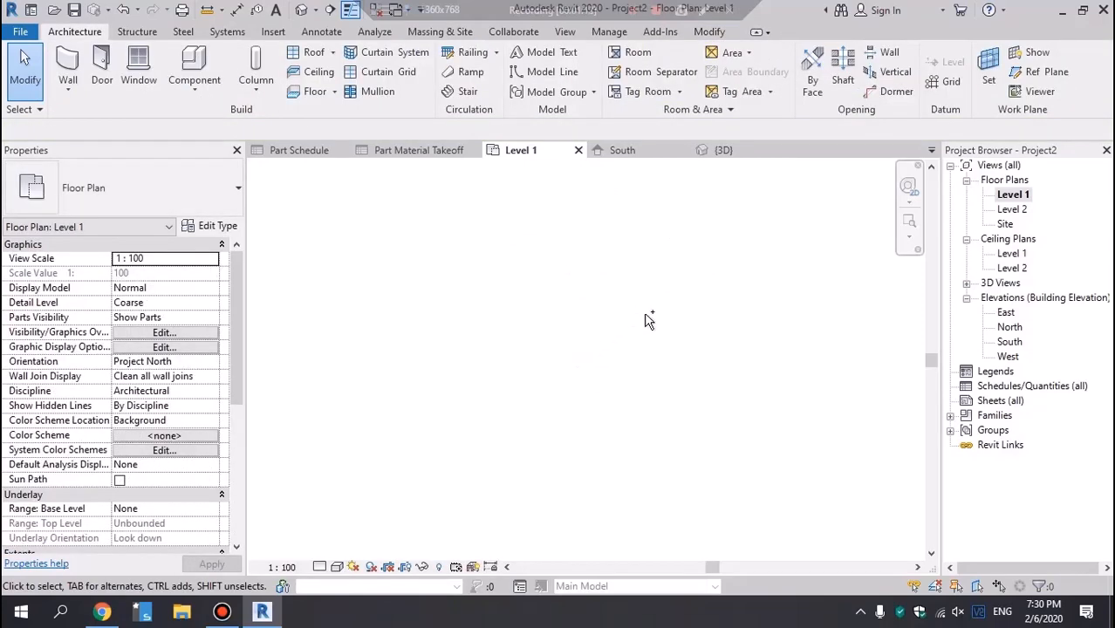
Set the Level 1 view range's Bottom and View Depth offsets to -0.5.
click(702, 290)
key(v)
key(r)
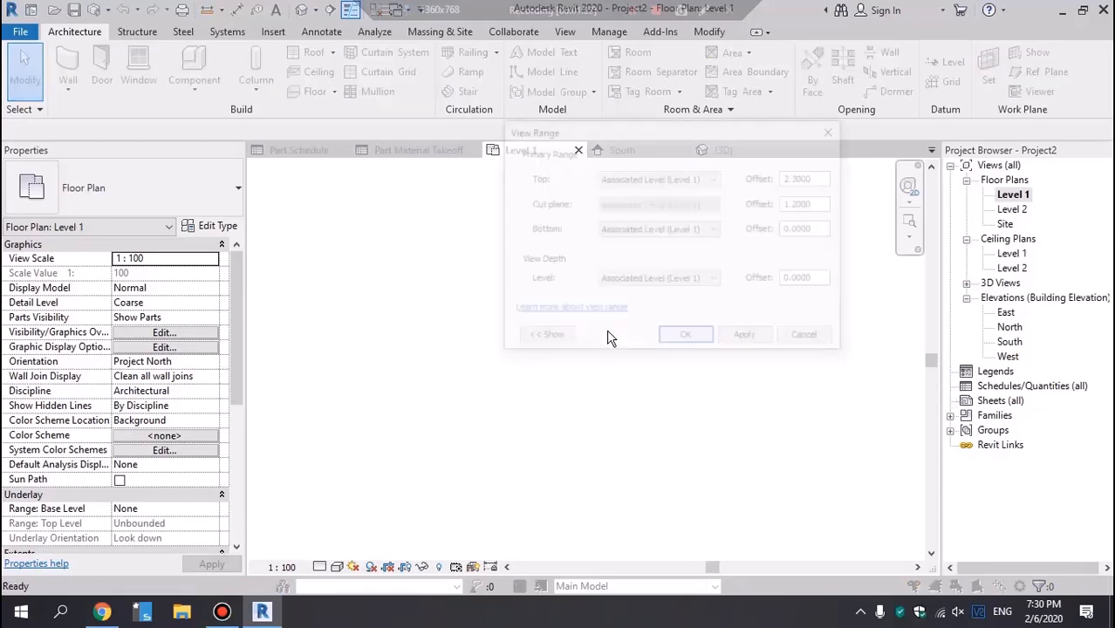
double_click(829, 228)
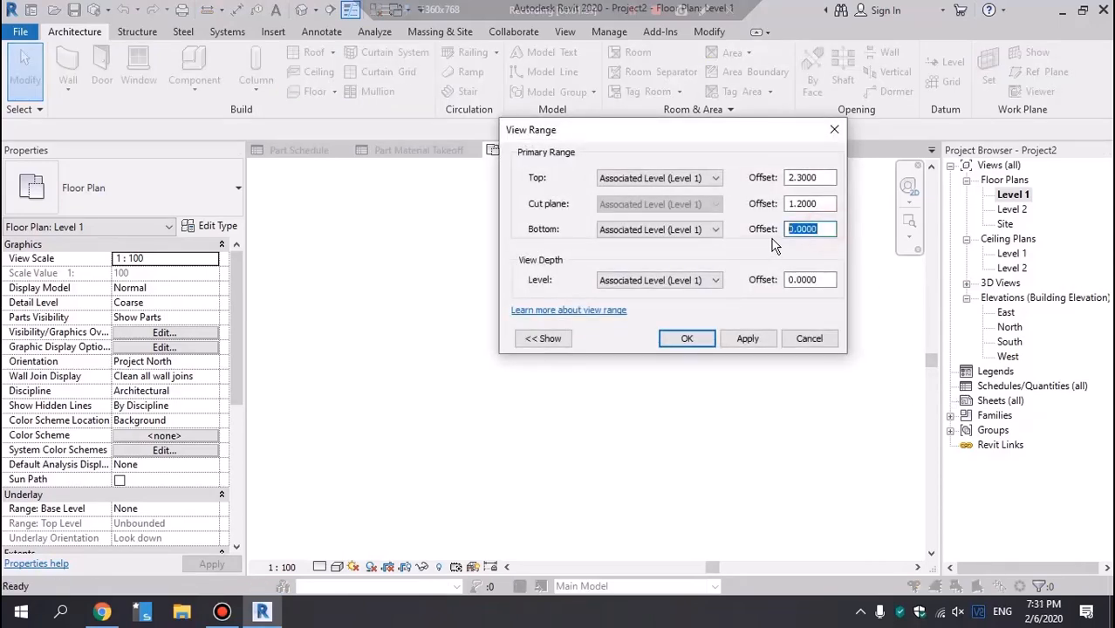
text(-.5)
double_click(821, 280)
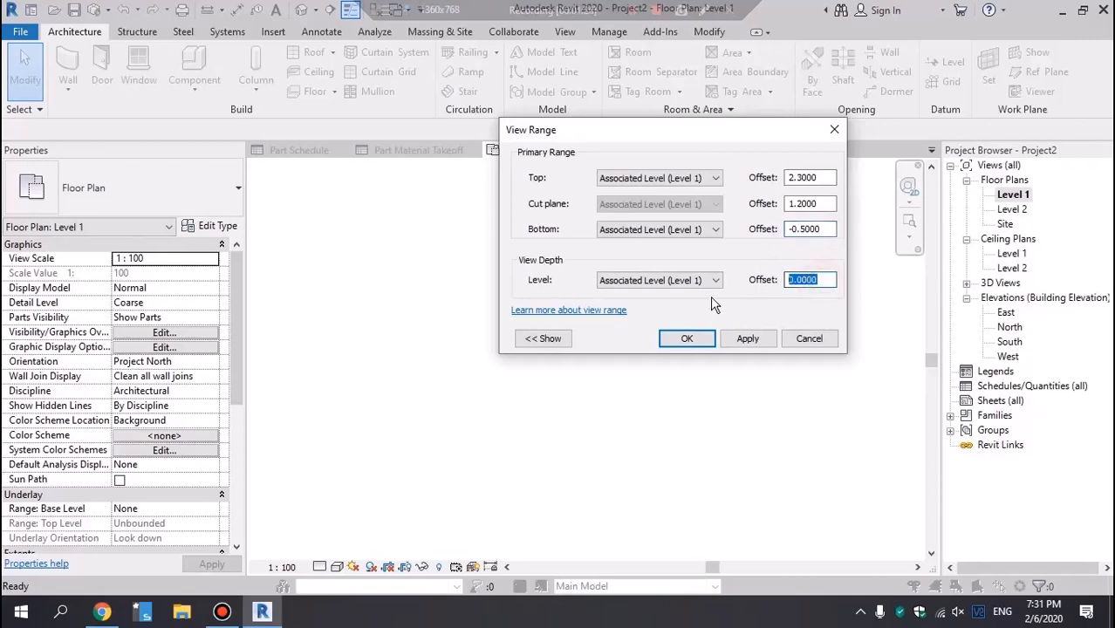
text(-.5)
key(Return)
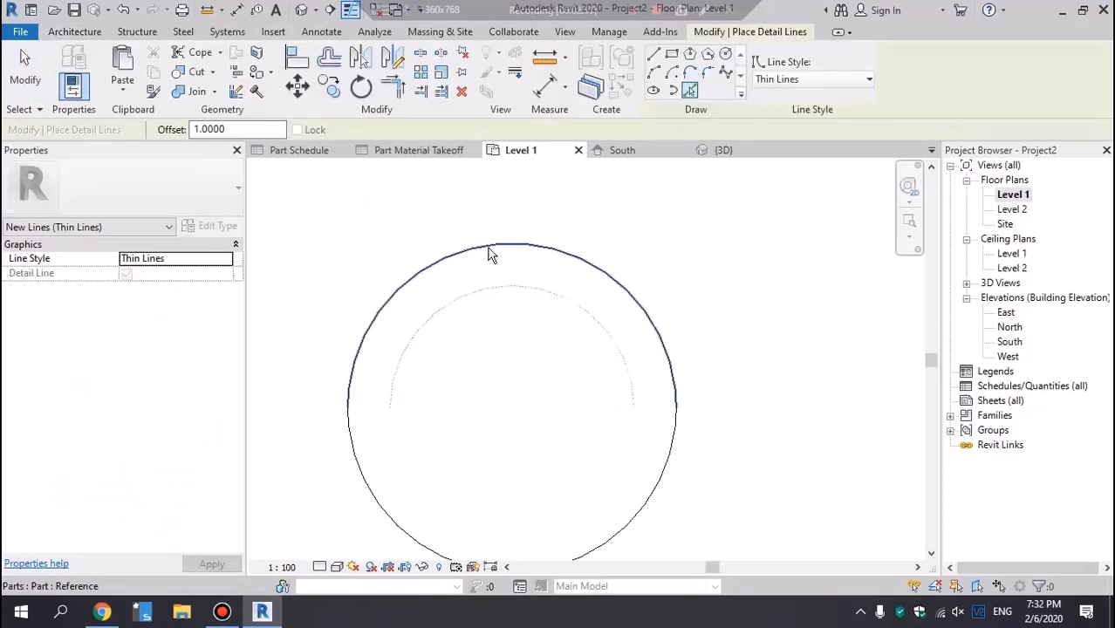
Add Thin Lines detail arcs offset 1 m inward from both halves of the floor's circular edge.
click(489, 247)
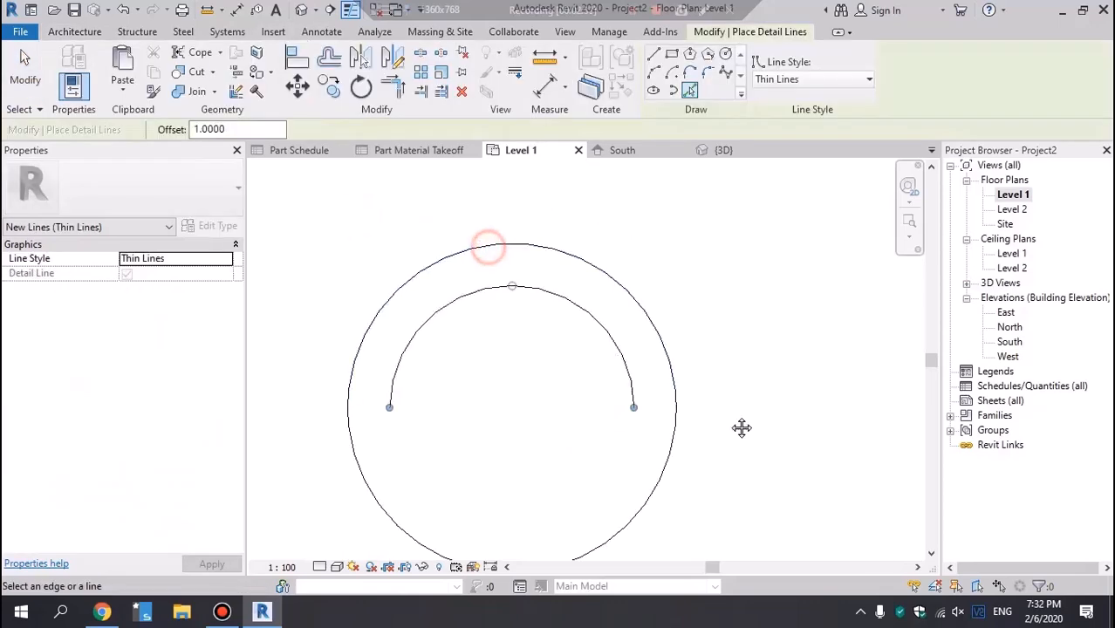
middle_drag(742, 427, 708, 347)
click(622, 391)
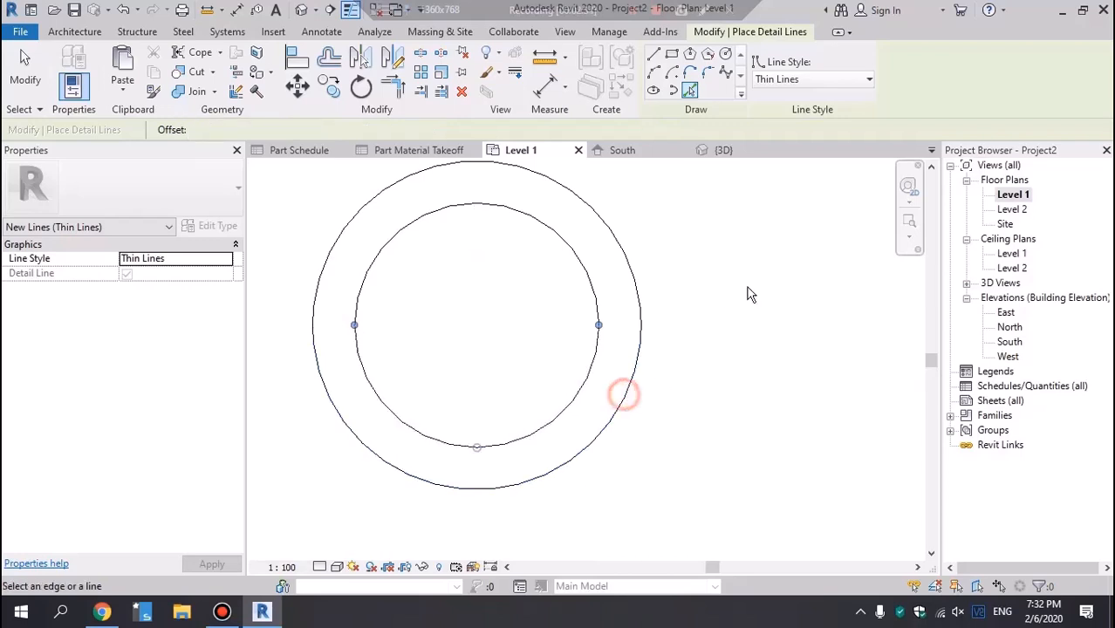
Draw a detail circle centred on the floor, picking a radius of about 0.16 m with the 1 m offset applied.
mouse_move(742, 288)
middle_down()
mouse_move(717, 281)
mouse_move(741, 305)
middle_up()
click(725, 54)
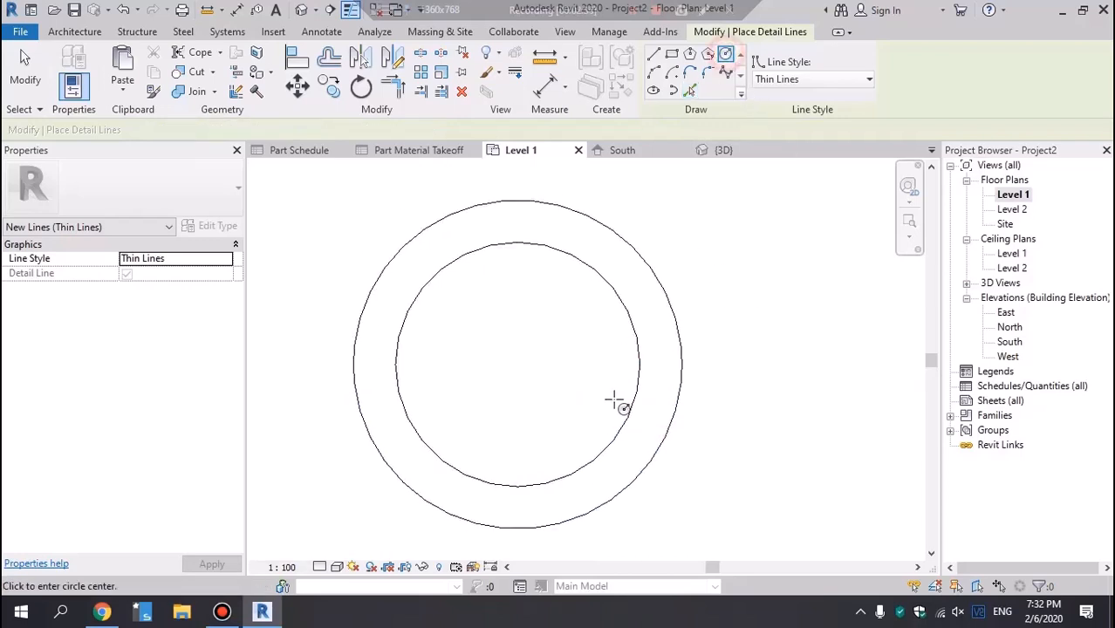
click(632, 427)
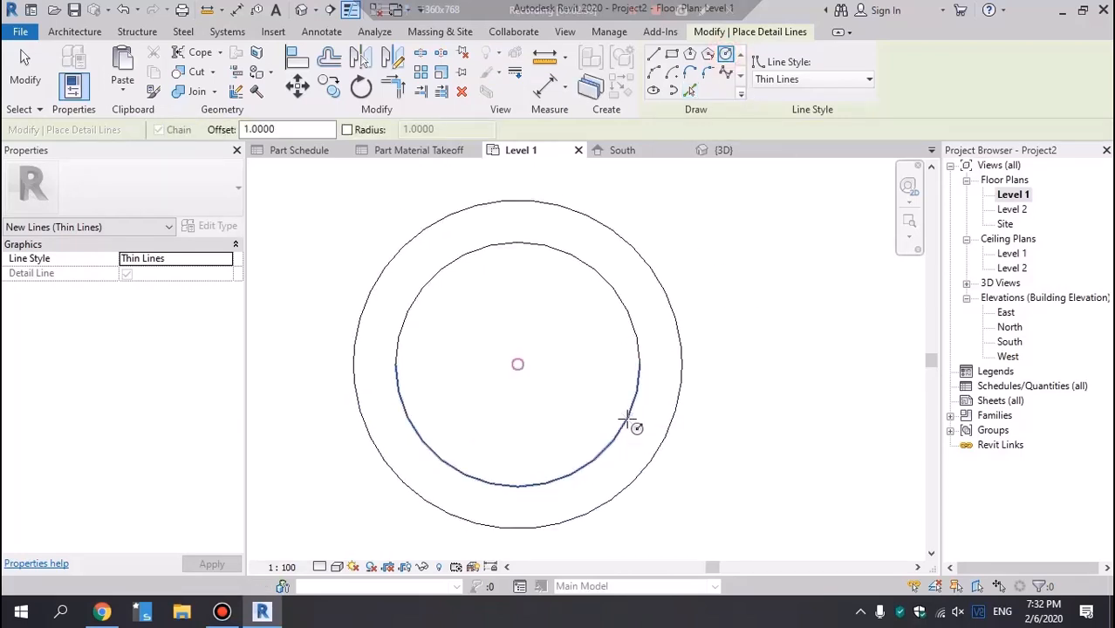
scroll(526, 367, up, 1)
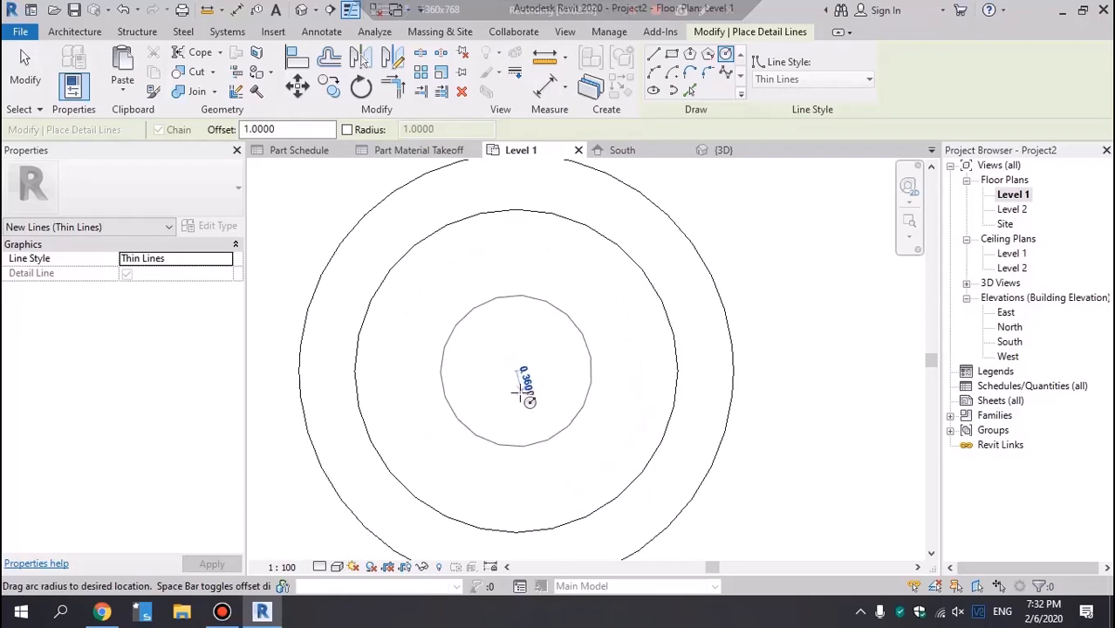
scroll(516, 375, up, 1)
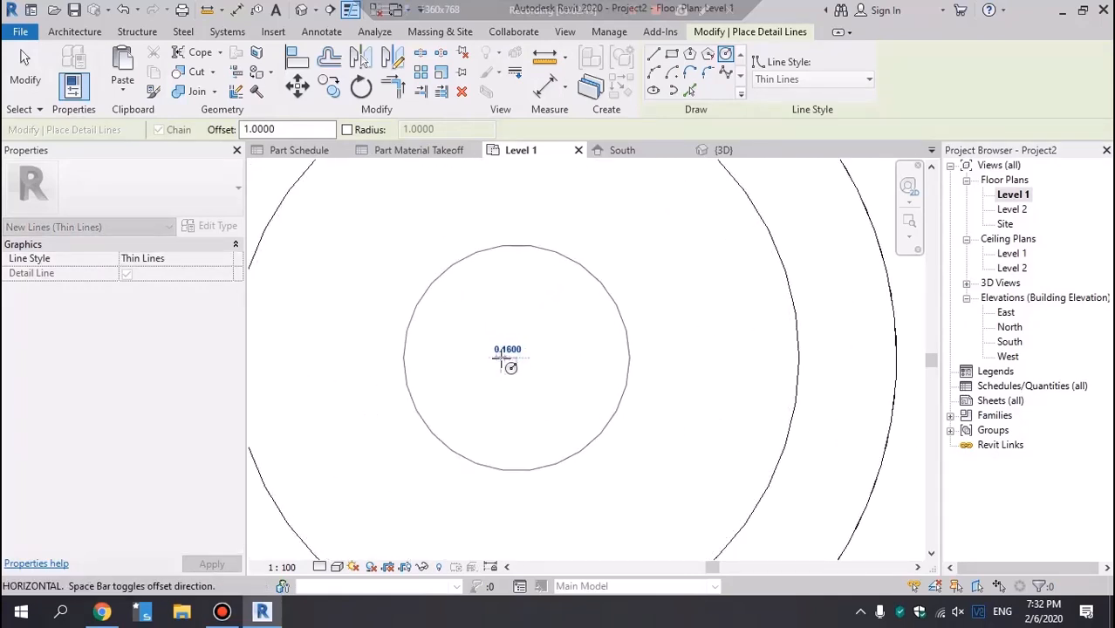
click(505, 363)
key(Escape)
key(Escape)
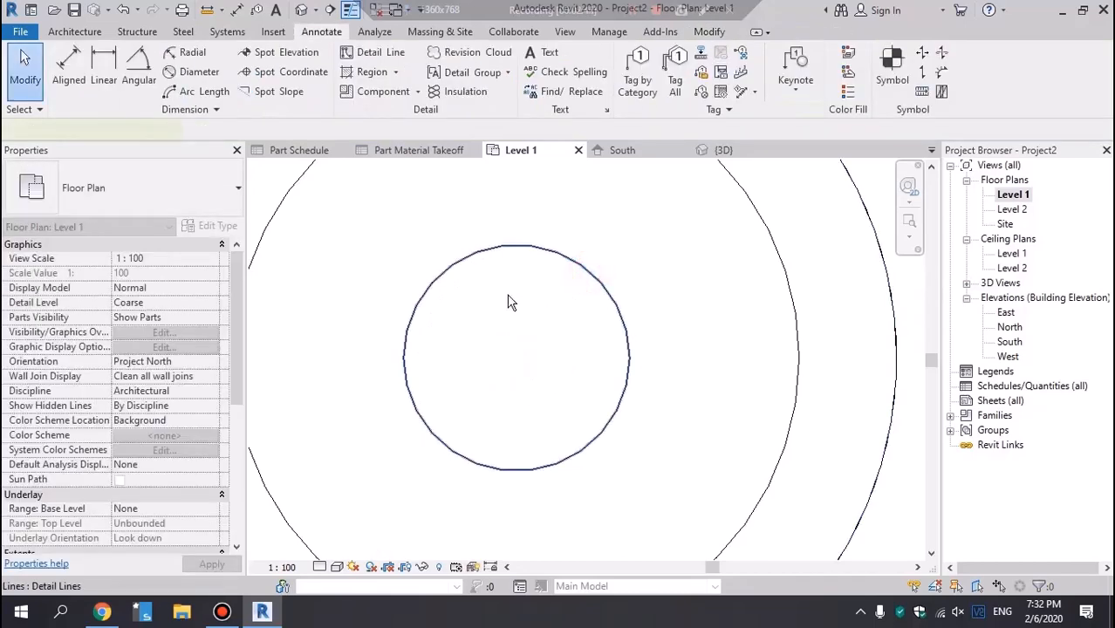
Shrink the central detail circle to a radius of about 0.44 m.
click(406, 362)
drag(407, 362, 475, 356)
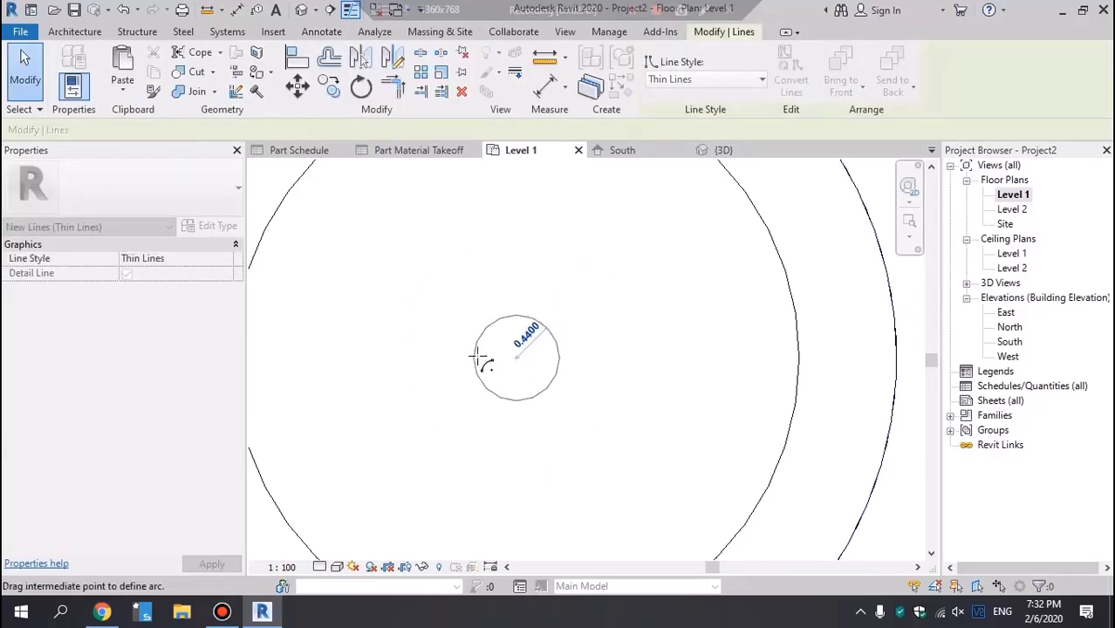
scroll(628, 306, down, 3)
key(Escape)
scroll(580, 349, up, 2)
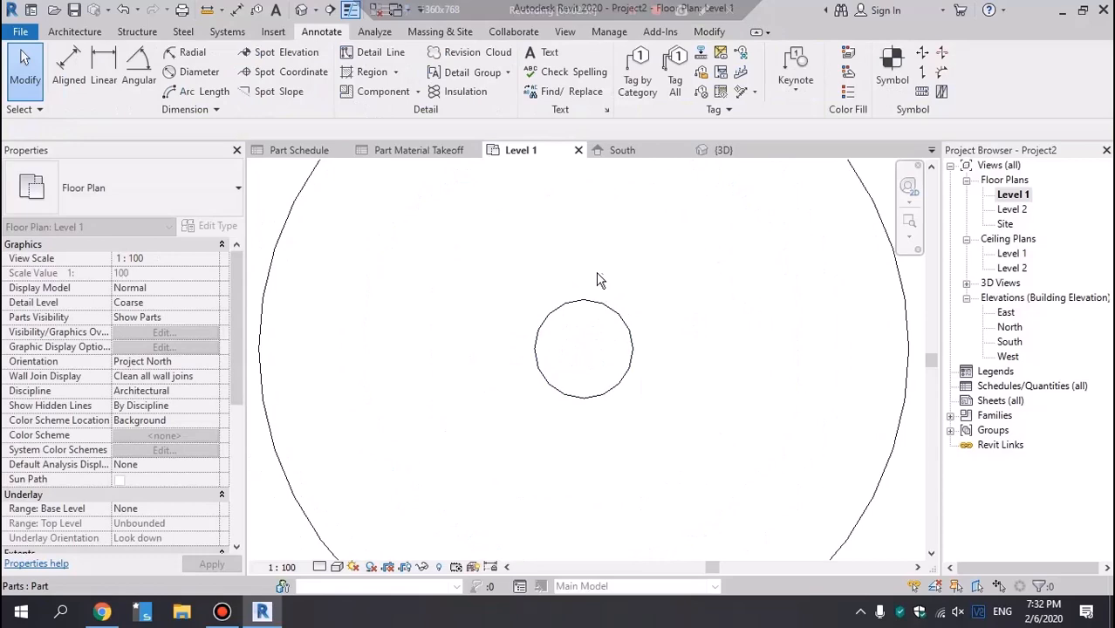
Draw a horizontal detail line about 2.2 m long from the floor's centre toward the left, with zero offset.
click(375, 53)
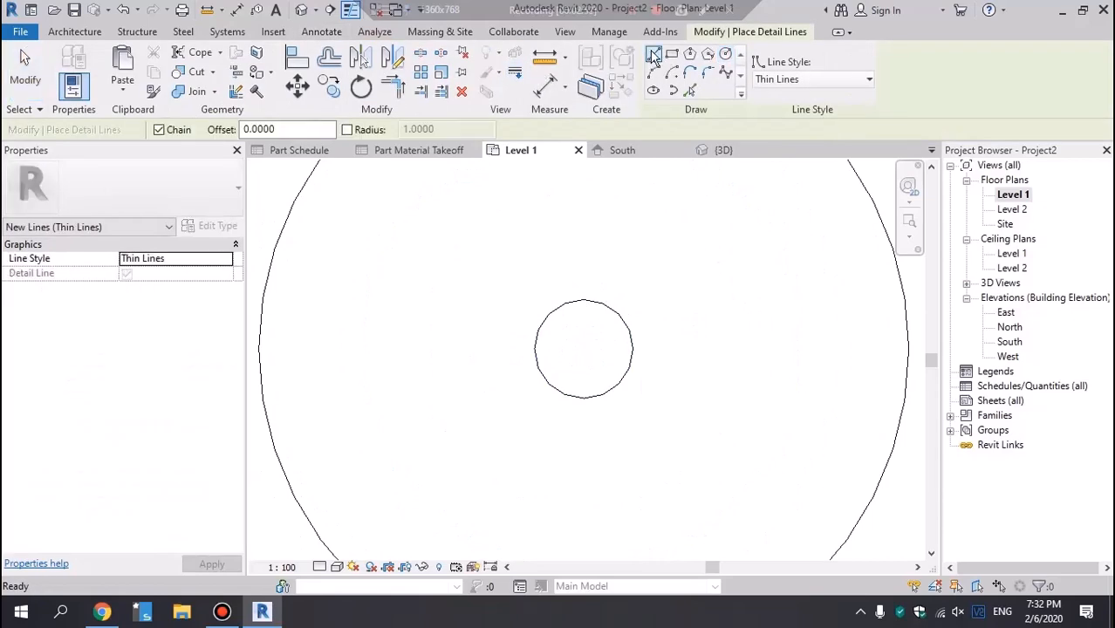
click(653, 56)
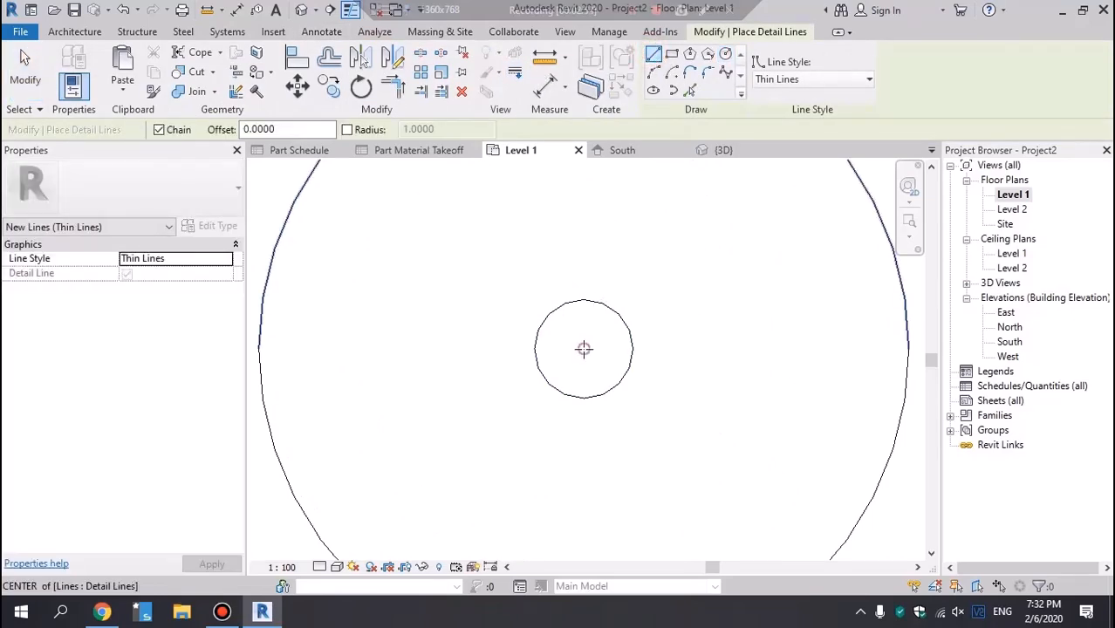
click(582, 349)
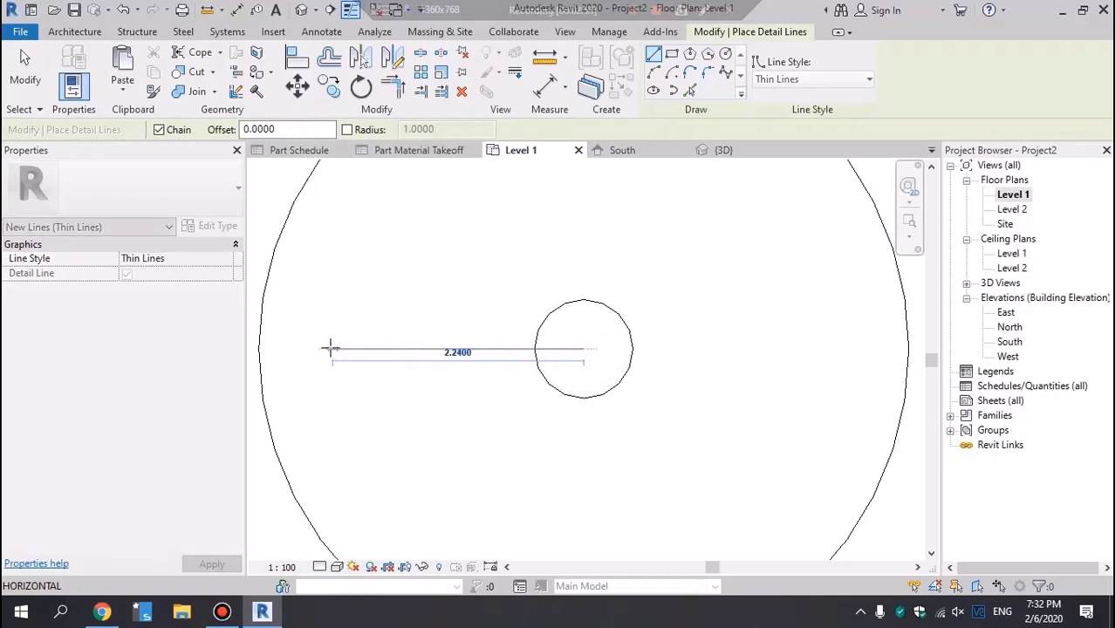
click(328, 348)
Draw a detail arc of about 1.96 m radius from the line's outer end to just above the small circle's left side.
click(654, 73)
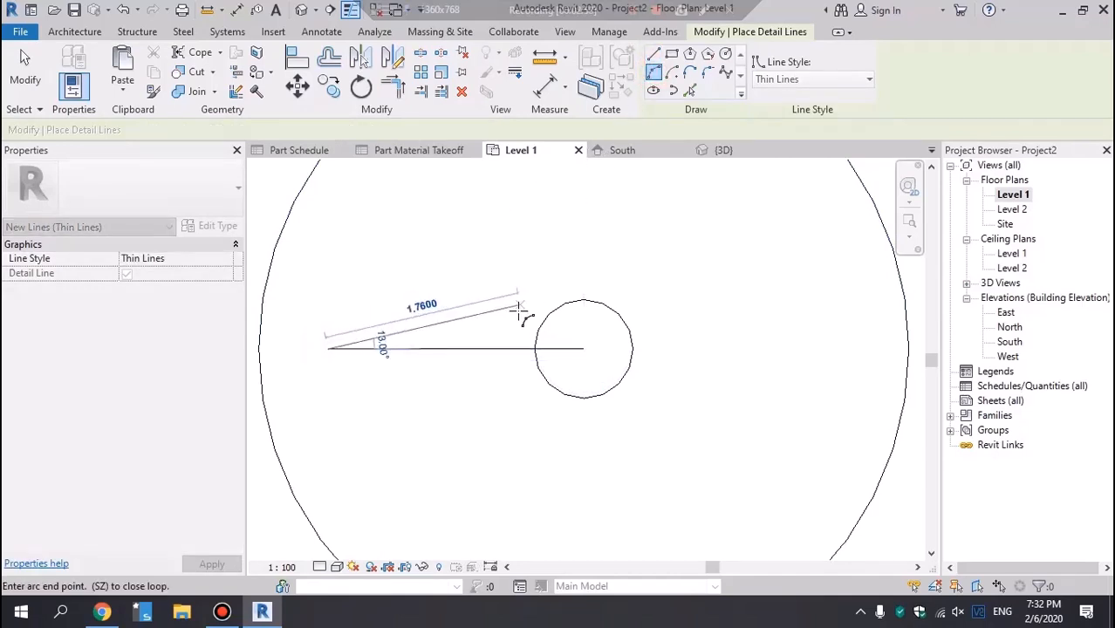
click(530, 305)
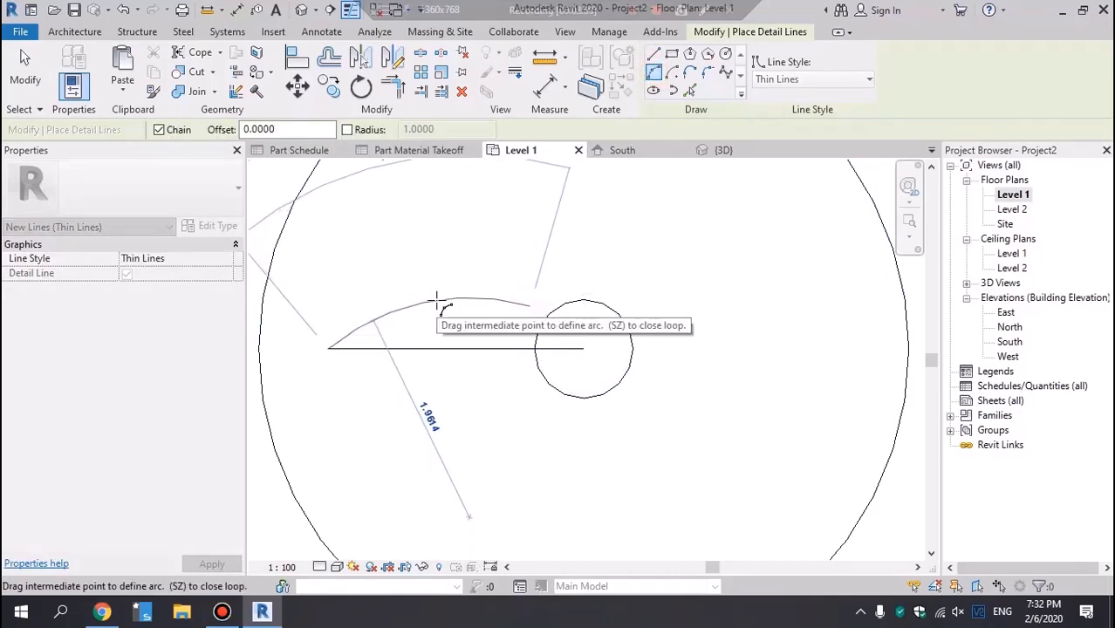
click(439, 301)
key(Escape)
key(Escape)
Mirror a copy of the detail arc about the horizontal line to form a petal outline.
click(459, 298)
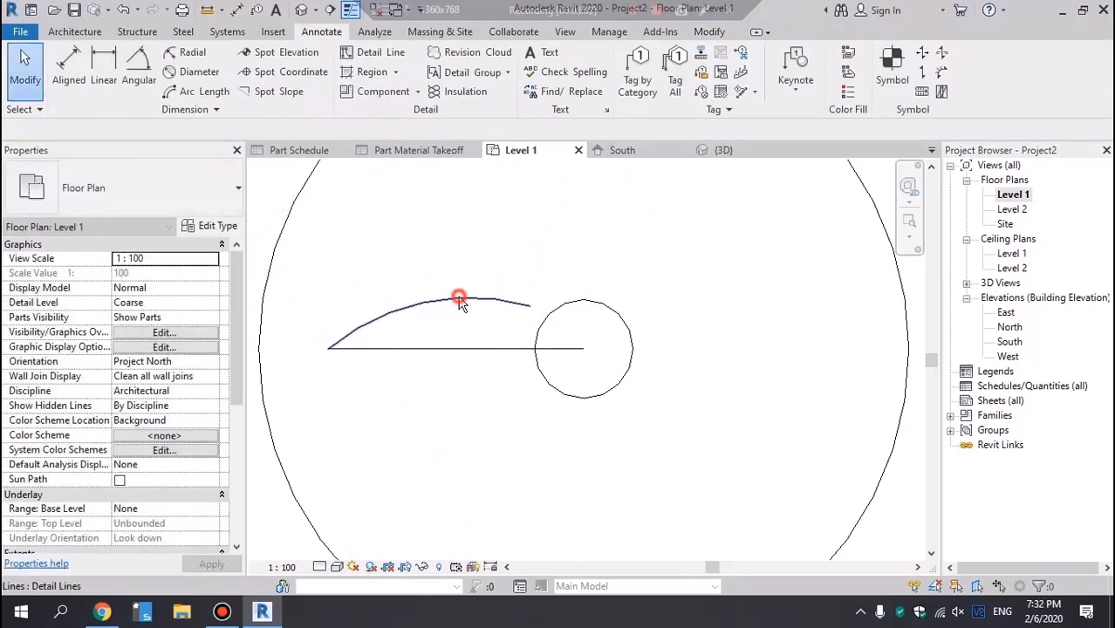
click(361, 60)
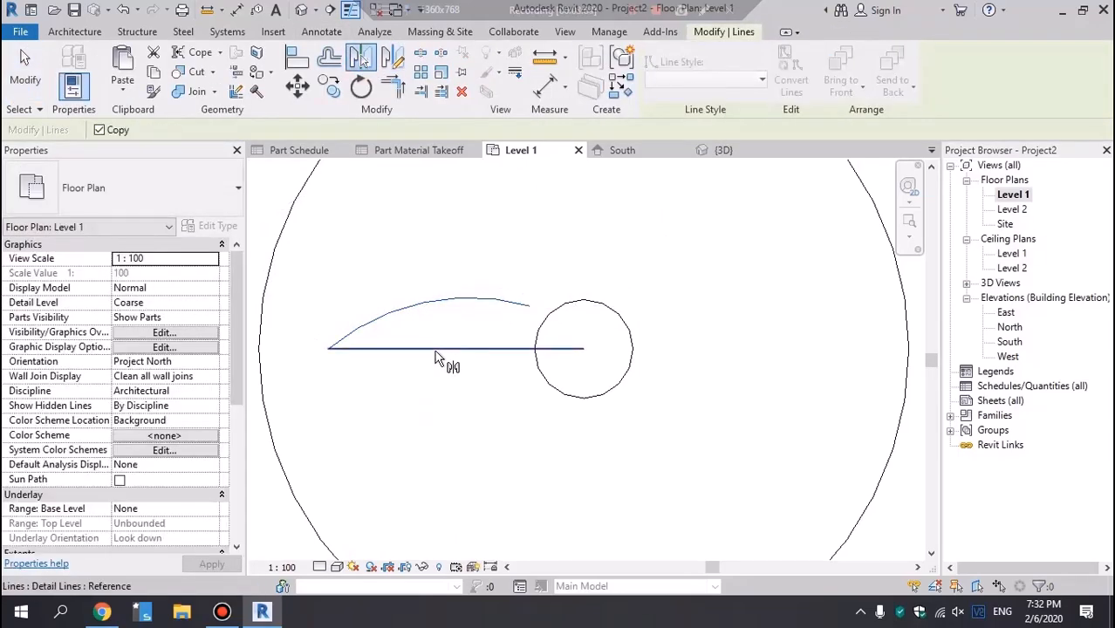
click(432, 349)
key(Escape)
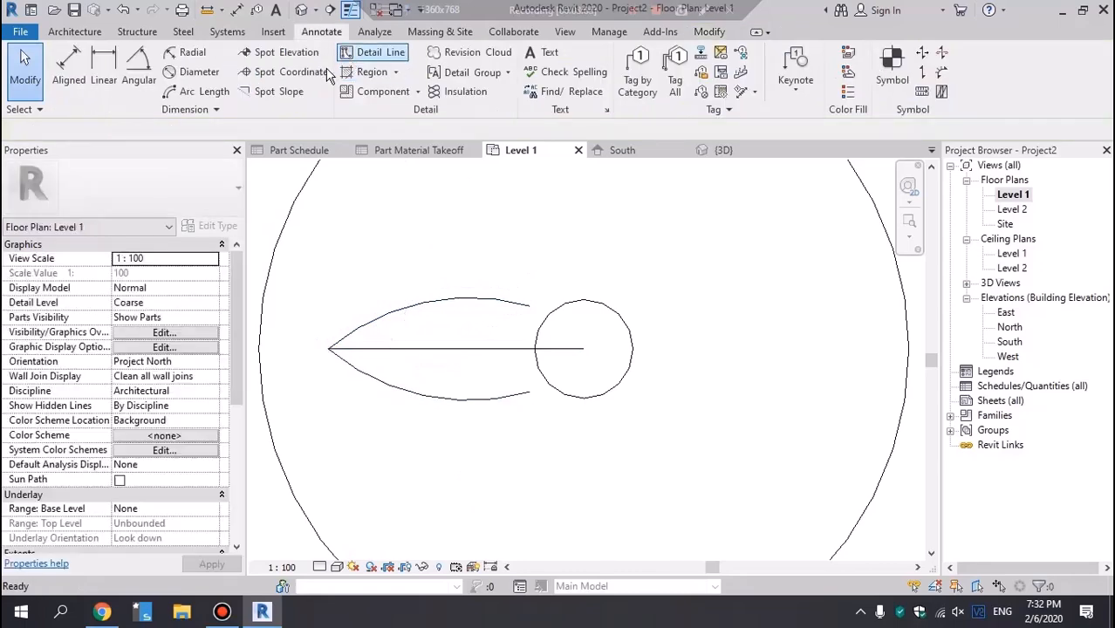
Offset copies of both petal arcs outward by 0.15 m using a numerical offset.
click(710, 31)
click(330, 56)
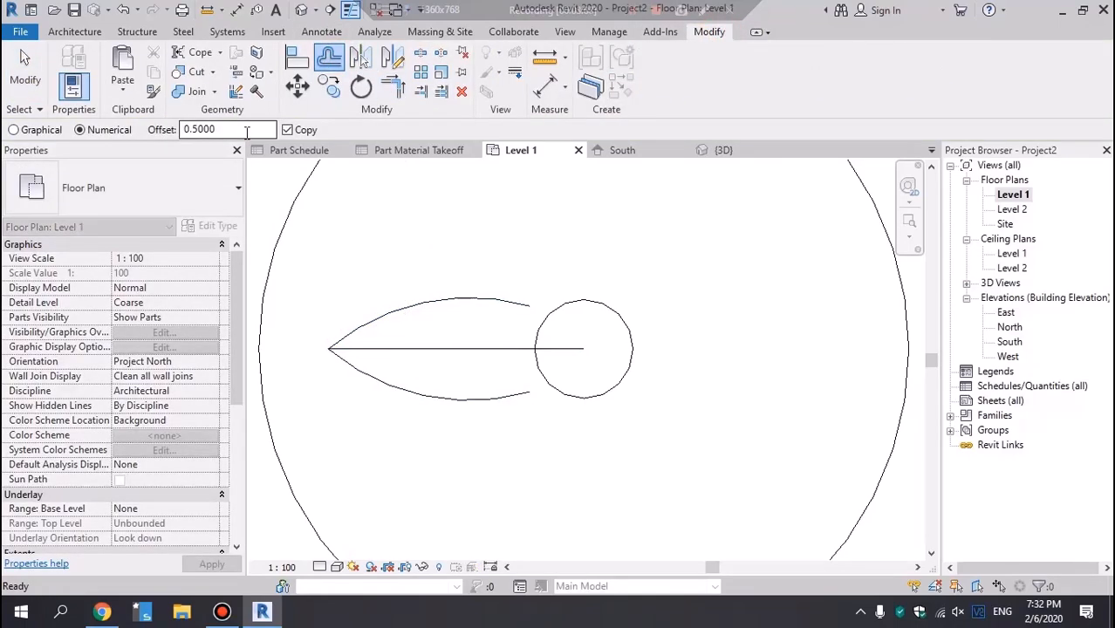
drag(246, 130, 150, 140)
text(.1)
key(Return)
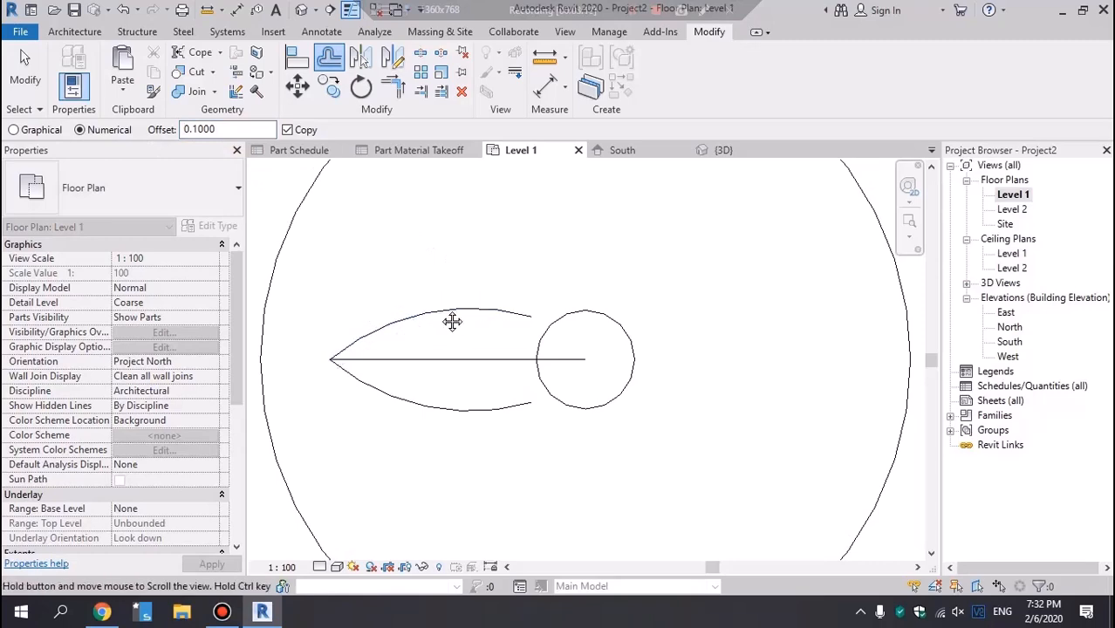
drag(231, 130, 142, 150)
text(.15)
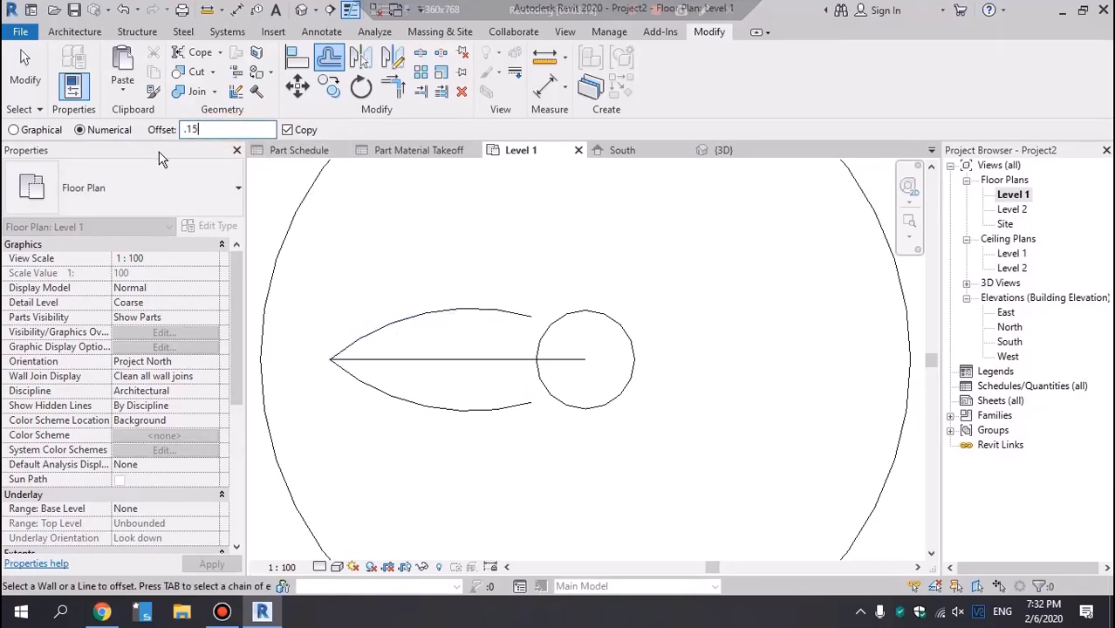
key(Return)
middle_click(331, 252)
middle_click(483, 319)
key(Tab)
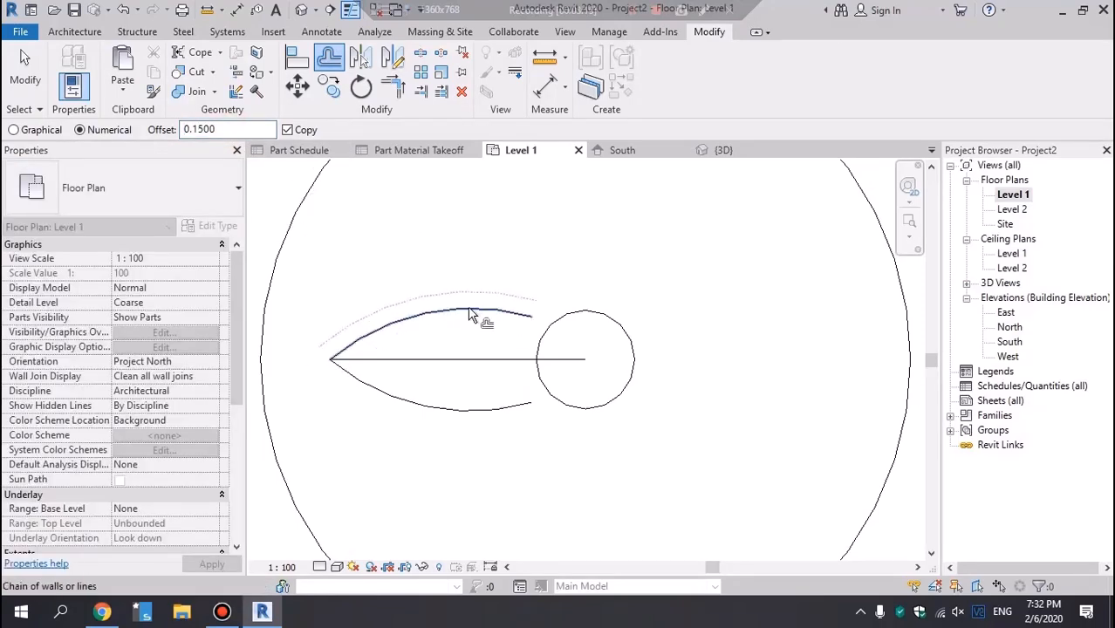
click(464, 309)
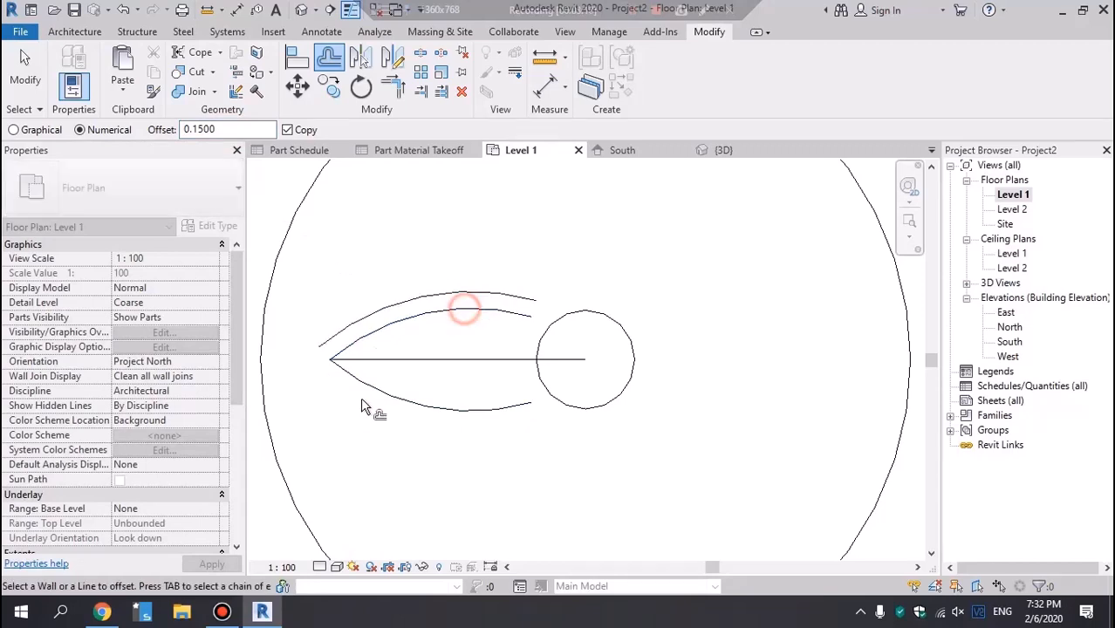
click(366, 394)
key(Escape)
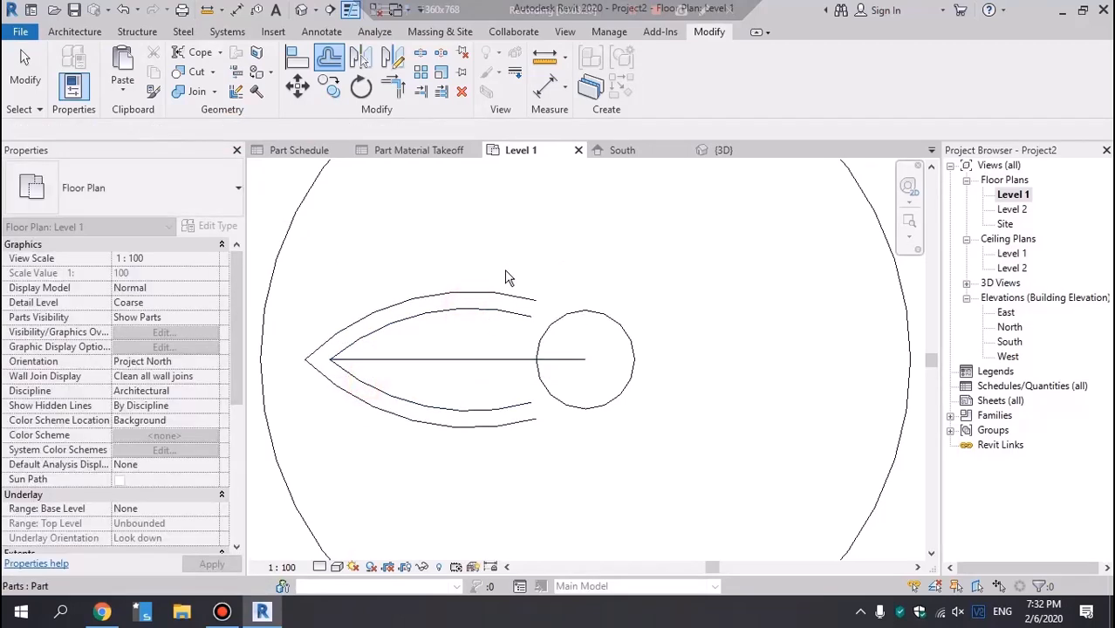
Set the Level 1 floor plan's visual style to Hidden Line.
scroll(543, 348, down, 2)
click(337, 567)
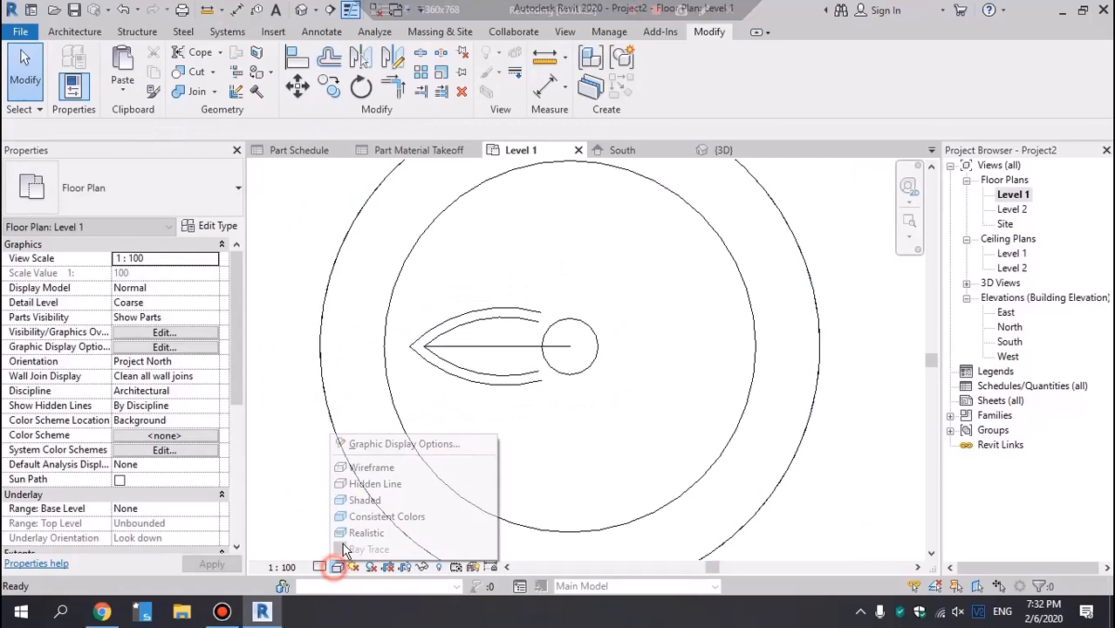
click(373, 484)
click(520, 276)
scroll(465, 349, up, 3)
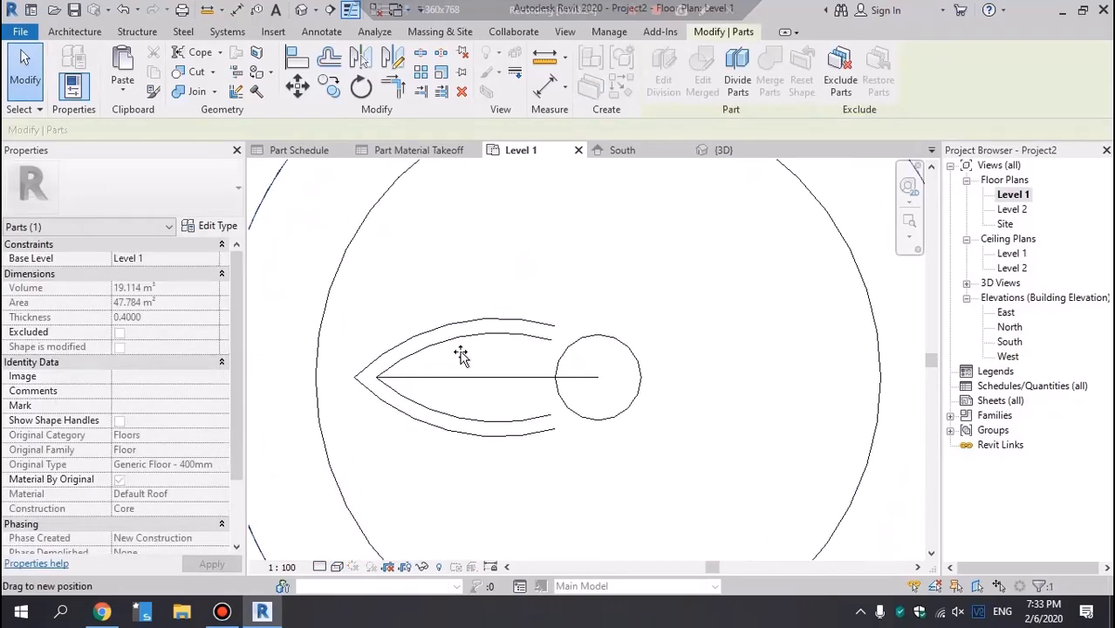
key(Escape)
scroll(524, 344, down, 5)
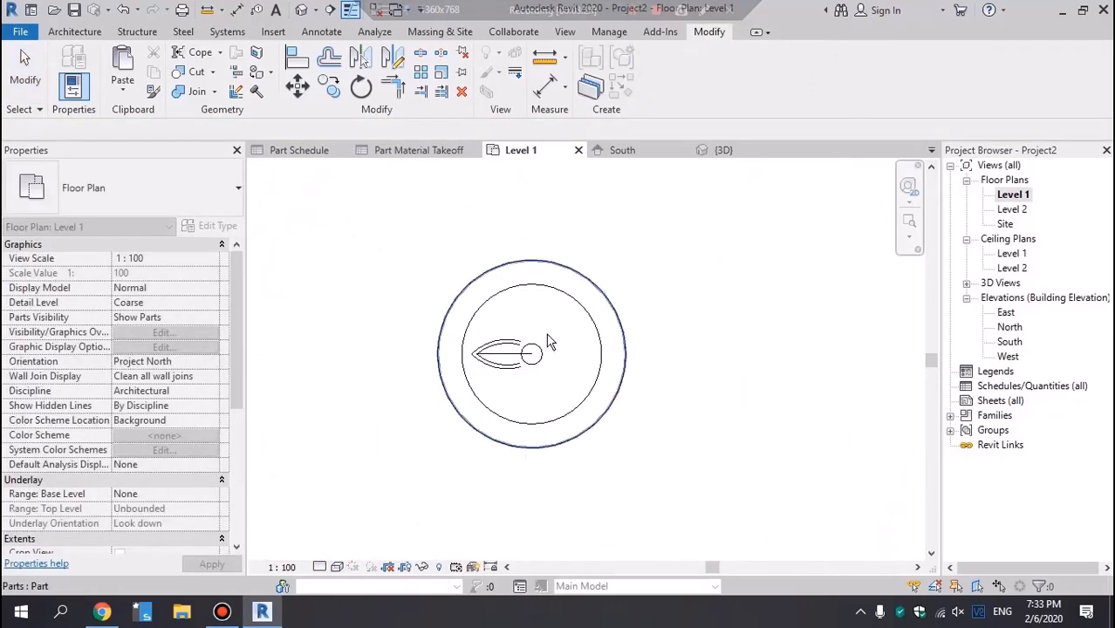
scroll(550, 343, up, 5)
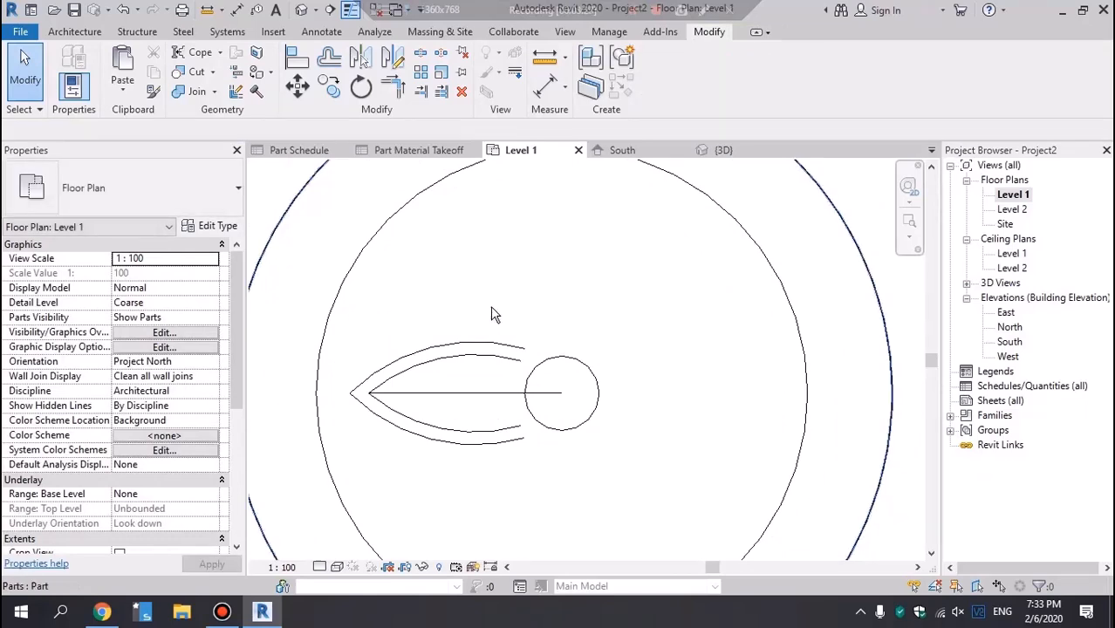
Array the four petal arcs radially about the small circle's centre as 8 grouped items at a 45° angle.
scroll(541, 384, down, 2)
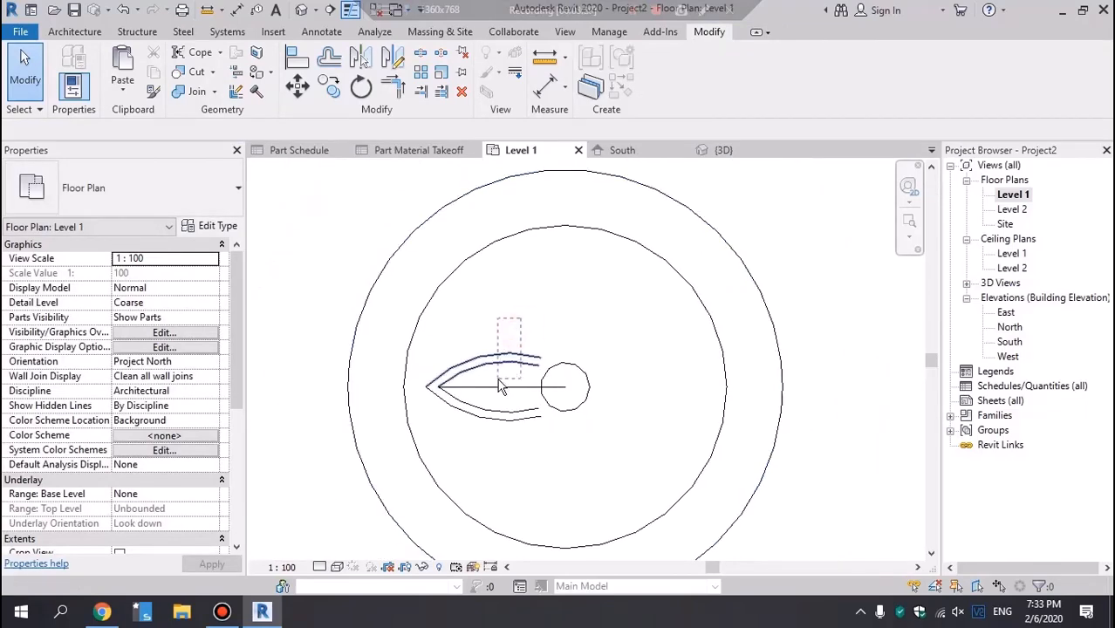
click(513, 417)
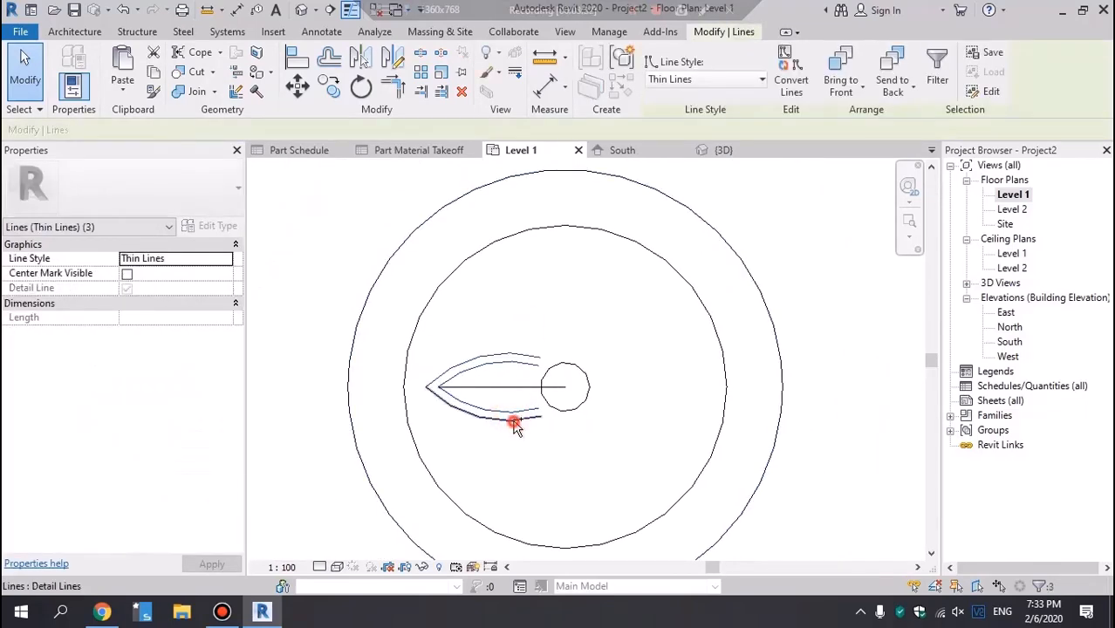
click(424, 75)
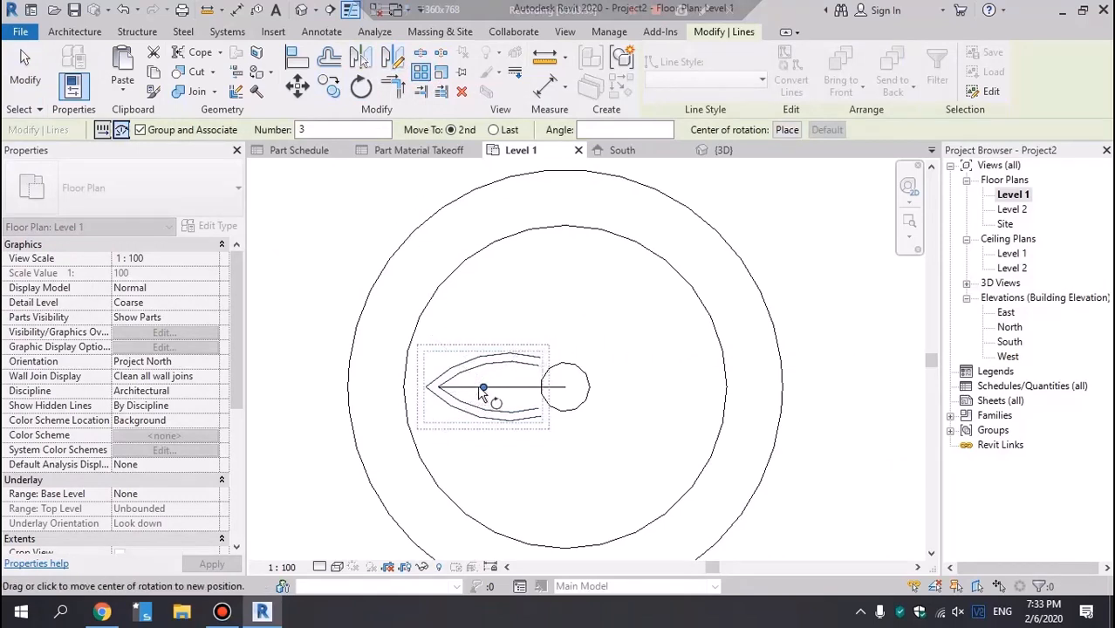
drag(485, 385, 564, 387)
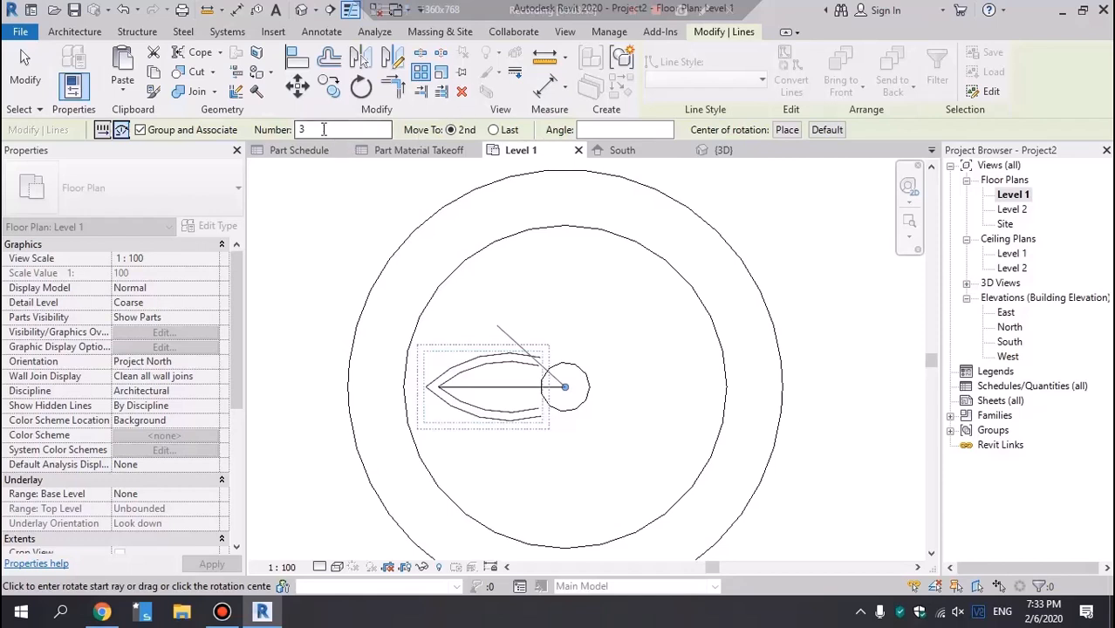
click(427, 390)
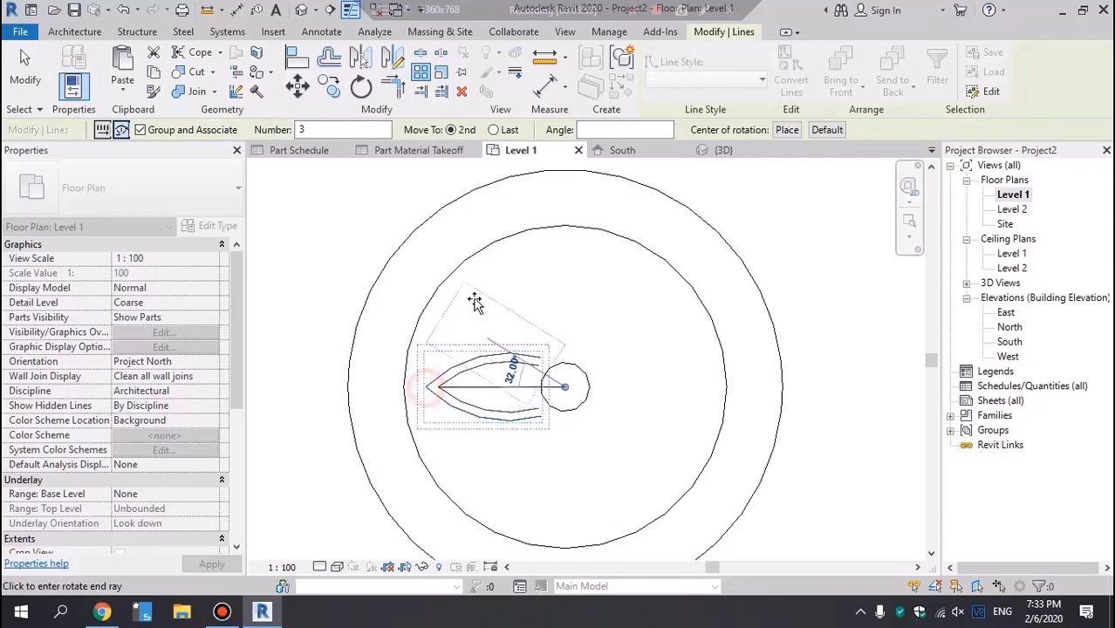
text(8)
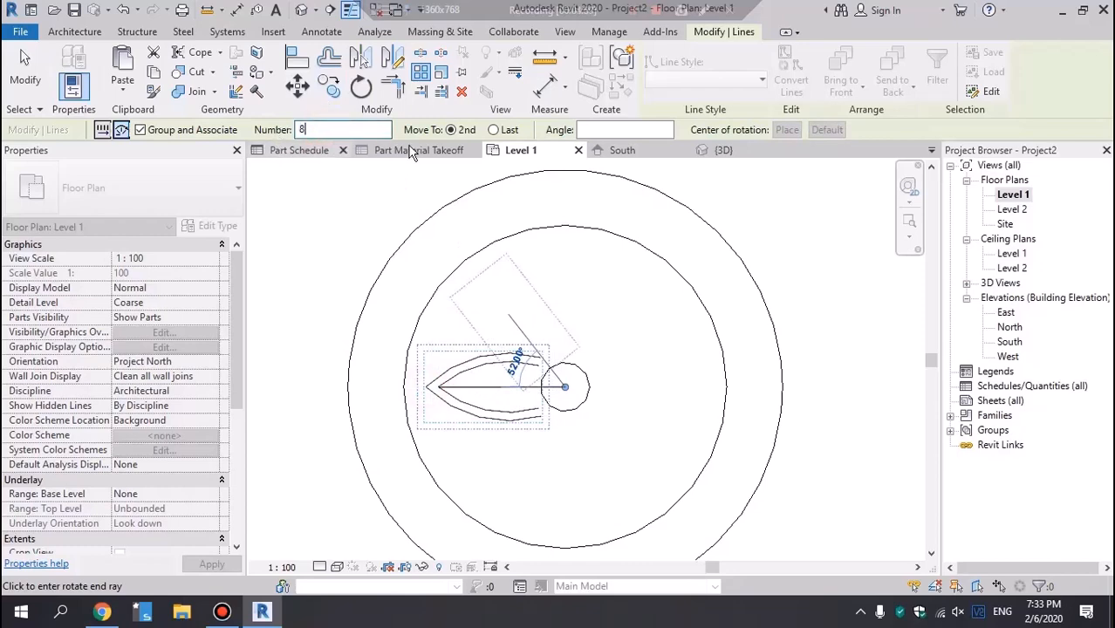
click(596, 129)
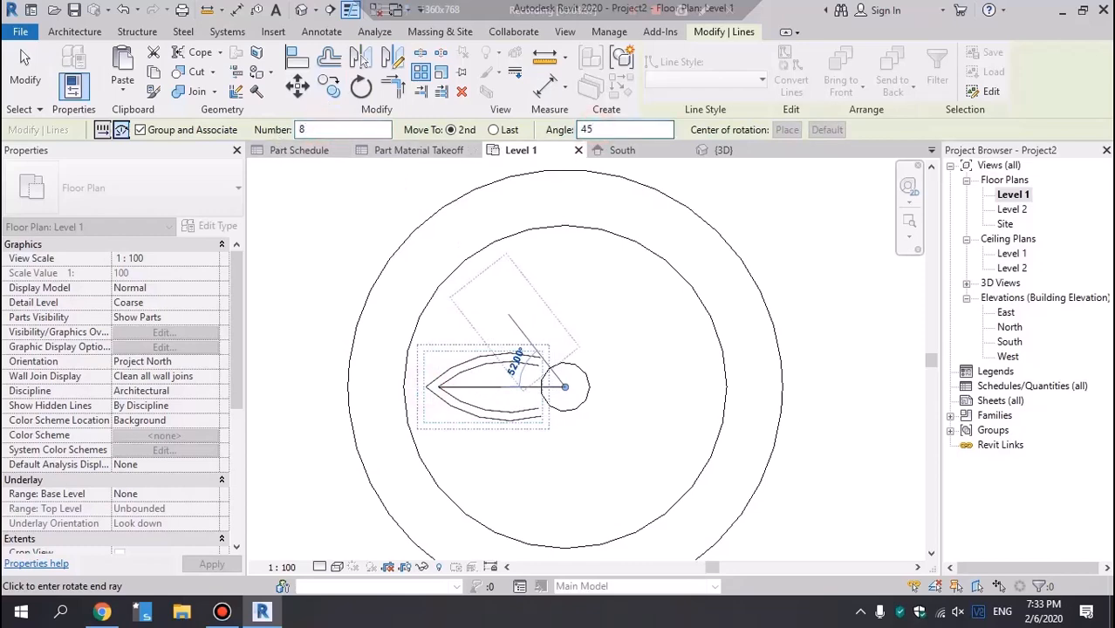
key(Return)
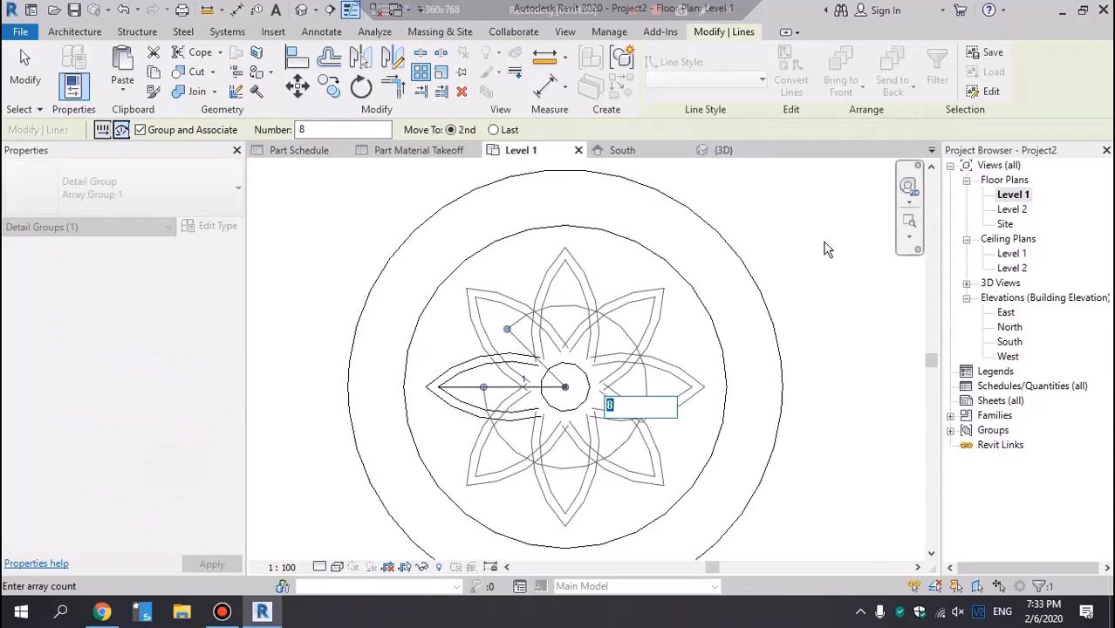
key(Return)
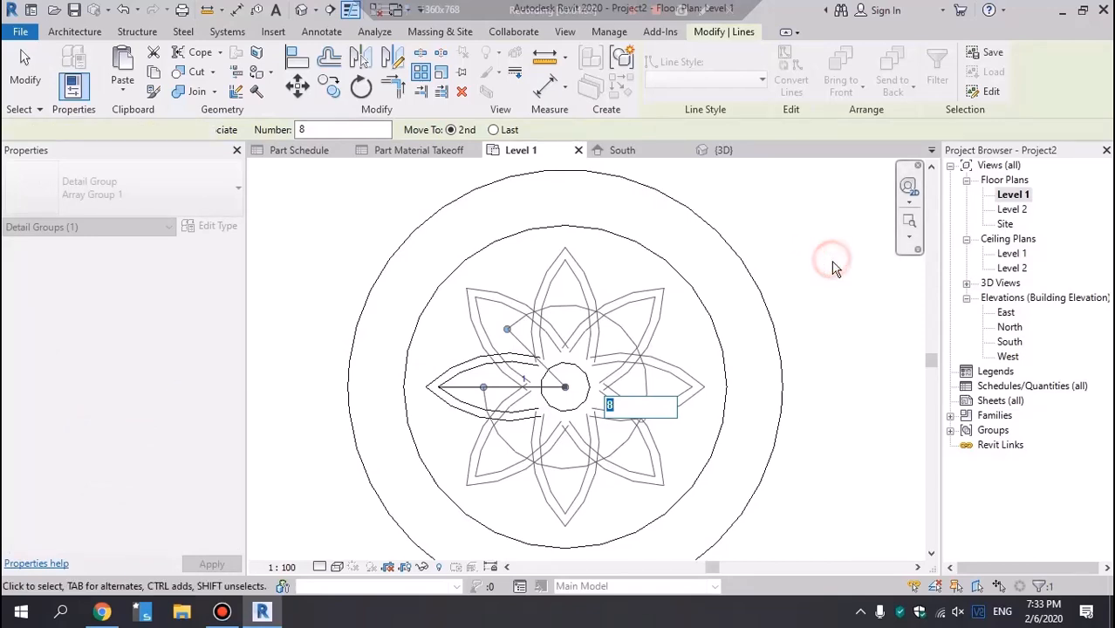
click(858, 295)
scroll(637, 389, up, 1)
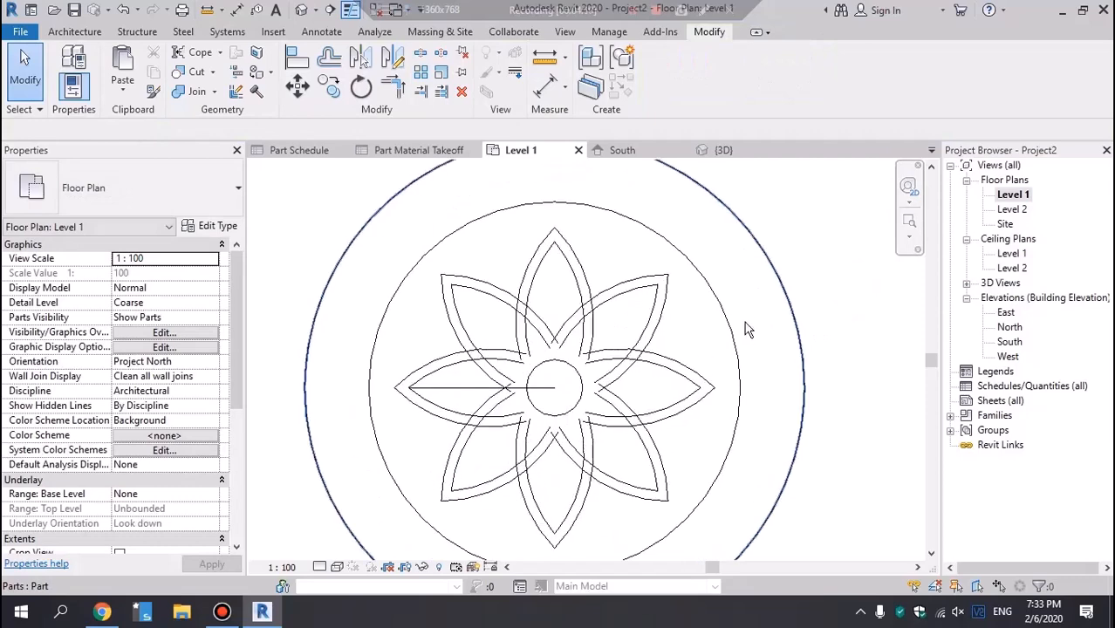
Edit the upper-left petal's group and extend both upper arcs and the lower outer arc toward the small circle, with the lower outer arc about 2.37 m long.
scroll(548, 358, up, 8)
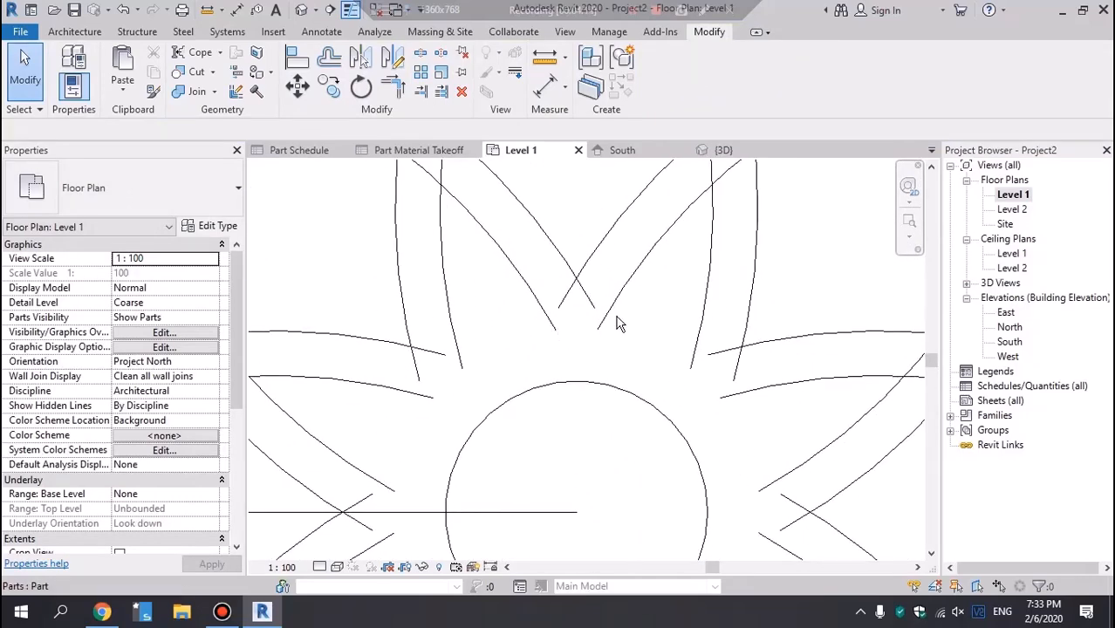
scroll(574, 309, down, 4)
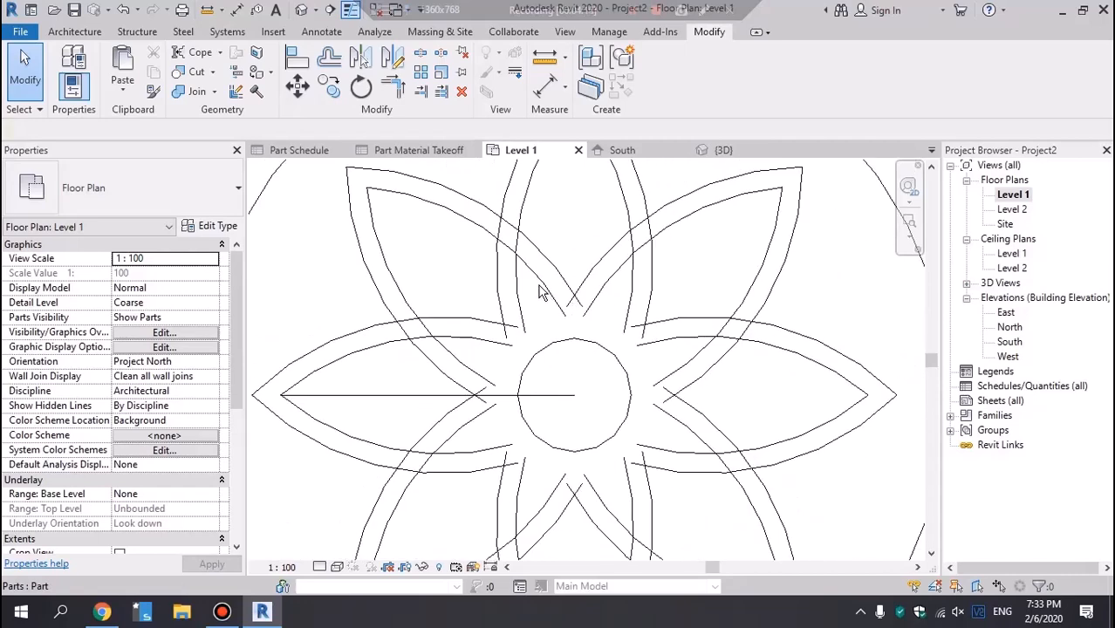
click(546, 286)
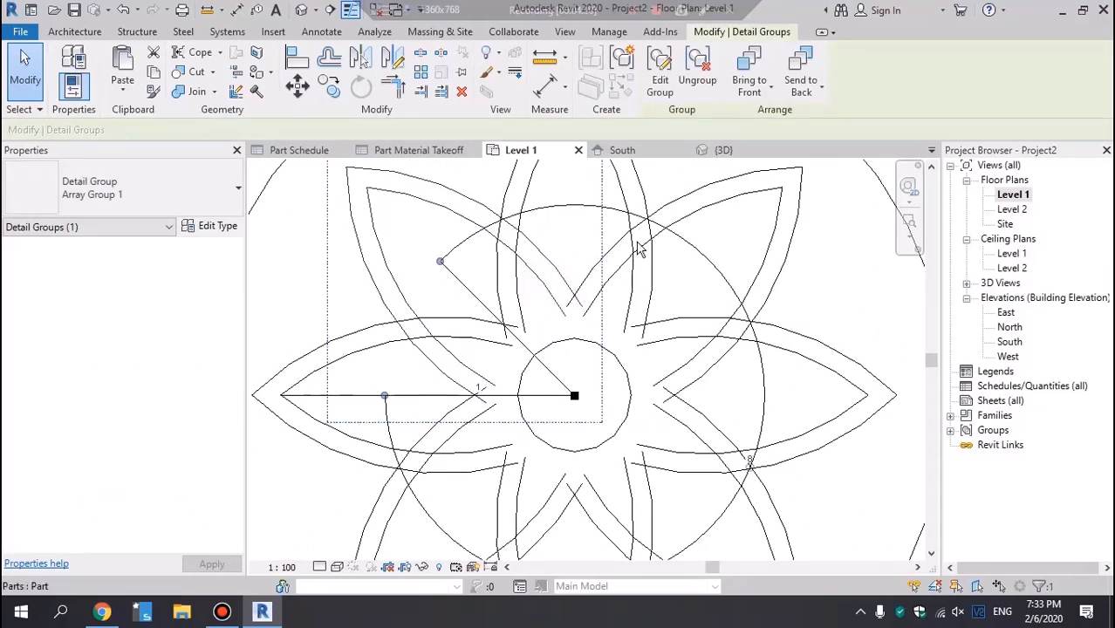
click(660, 73)
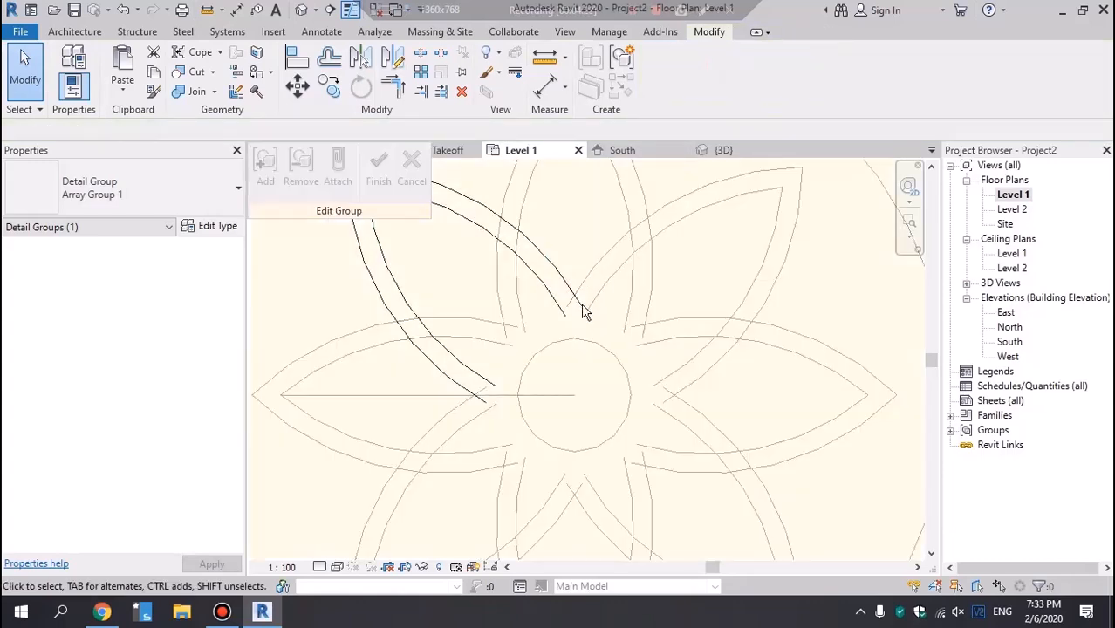
scroll(558, 312, up, 3)
drag(542, 308, 581, 351)
drag(578, 291, 609, 337)
click(301, 377)
drag(410, 462, 423, 513)
click(386, 491)
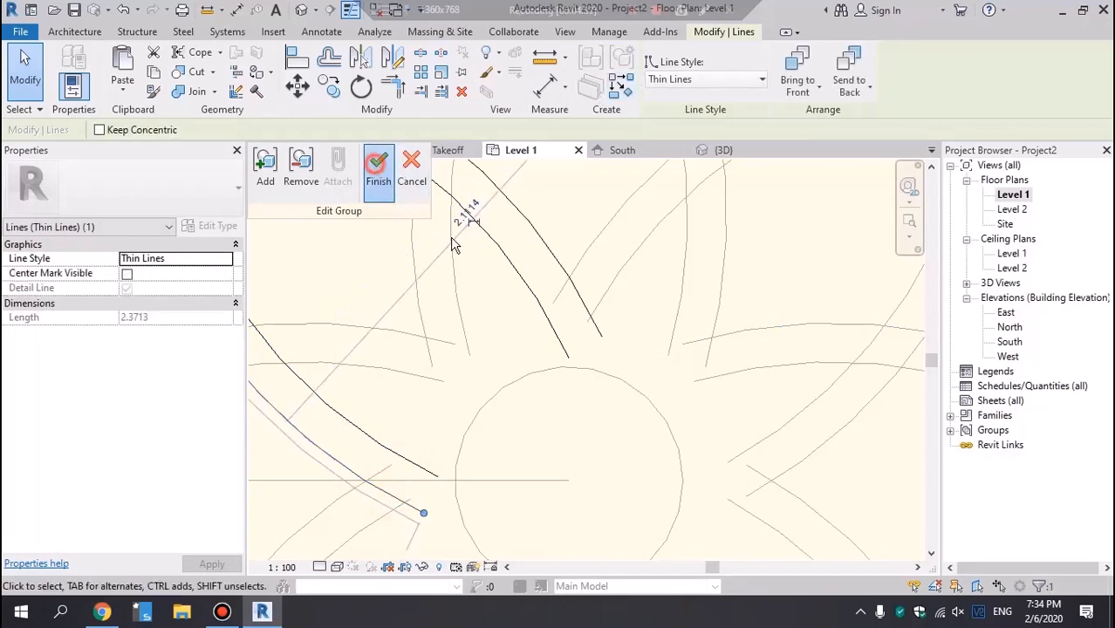
click(379, 167)
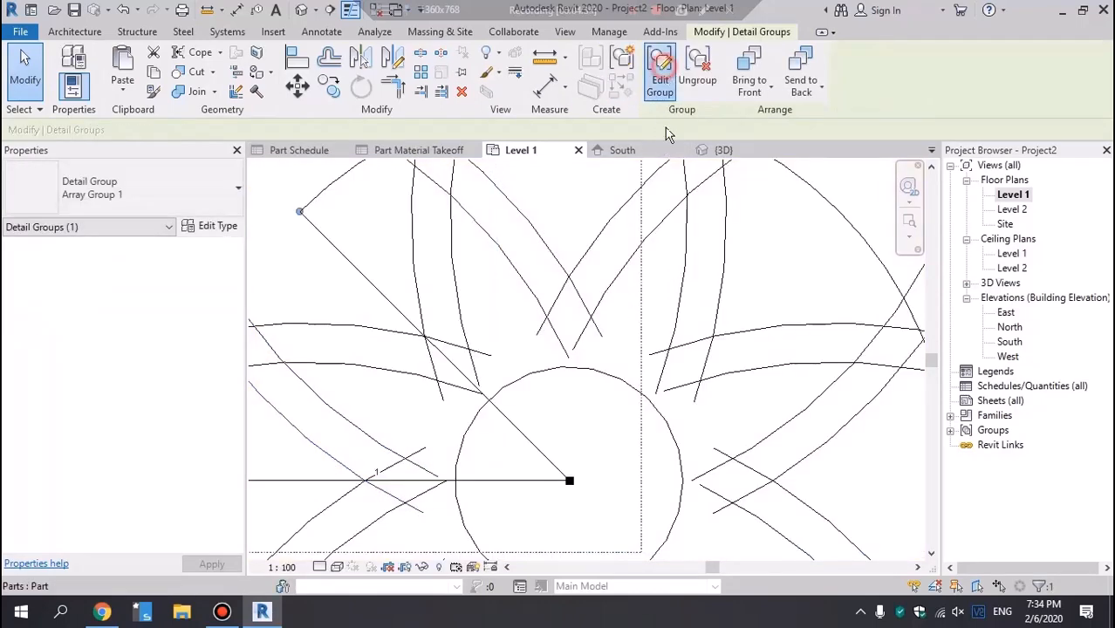
Reopen the petal group and extend its lower inner arc to the horizontal line beside the small circle, about 2.07 m long.
click(660, 68)
click(426, 473)
drag(427, 475, 445, 480)
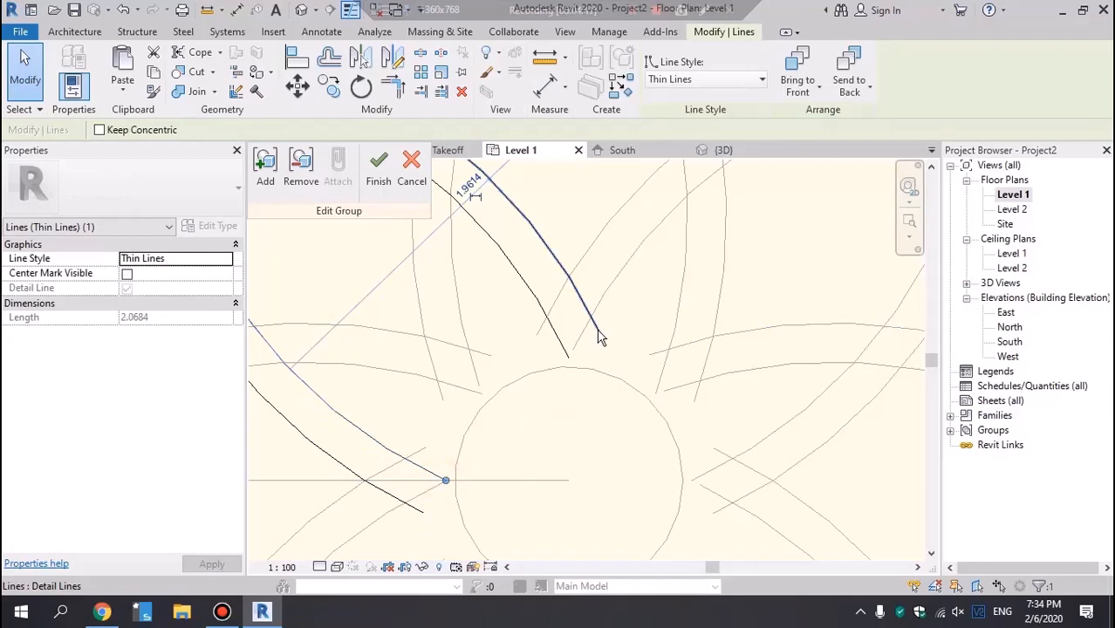
click(379, 168)
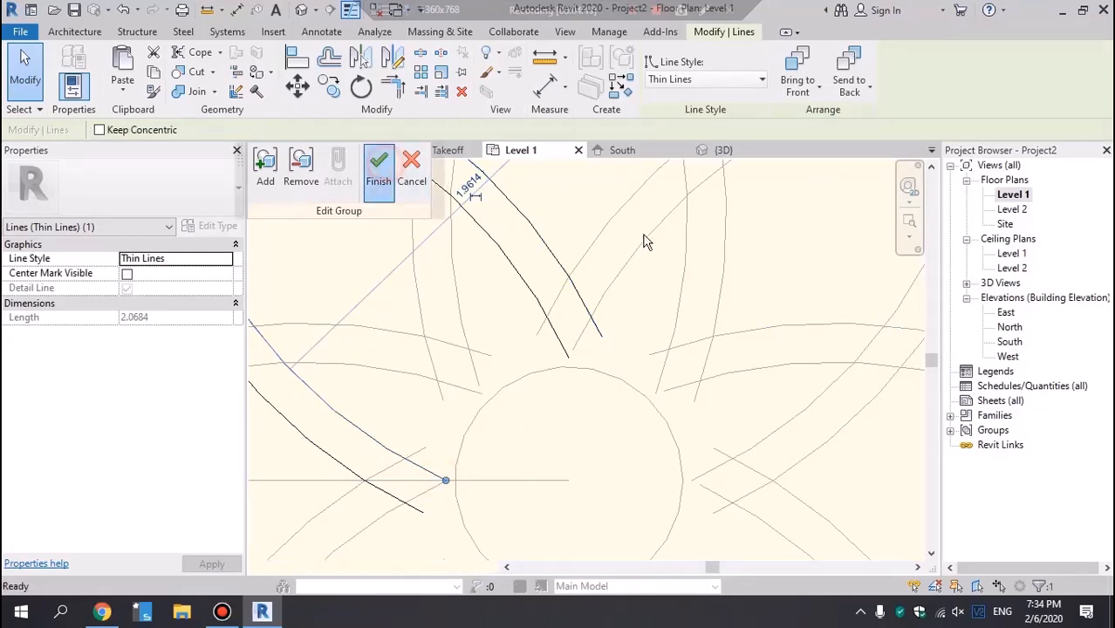
scroll(640, 262, down, 2)
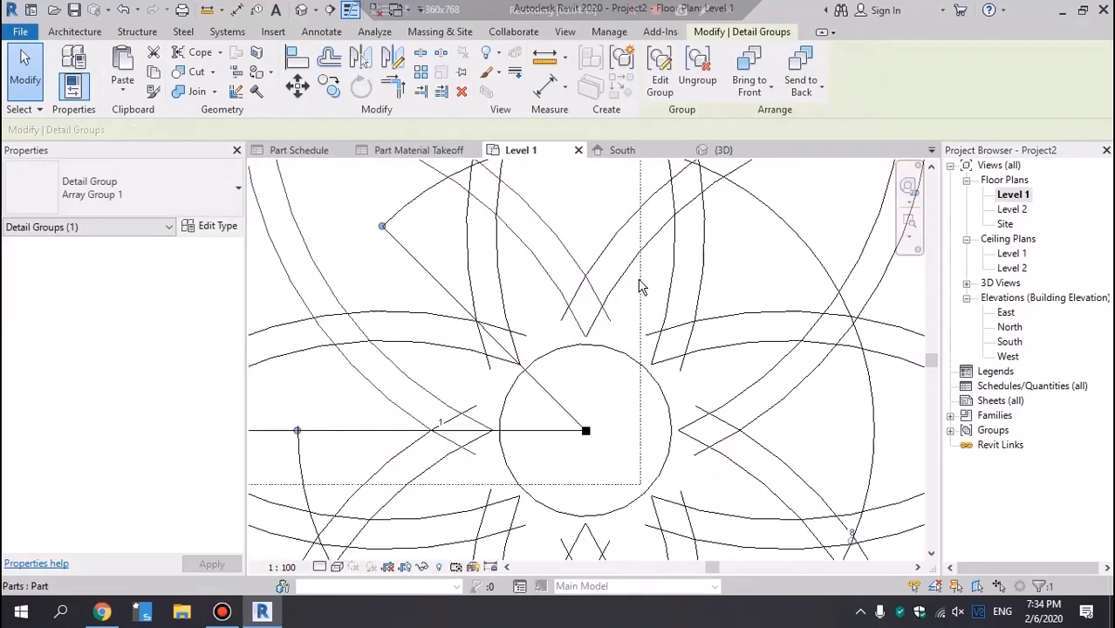
scroll(660, 311, down, 2)
key(Escape)
scroll(447, 440, up, 4)
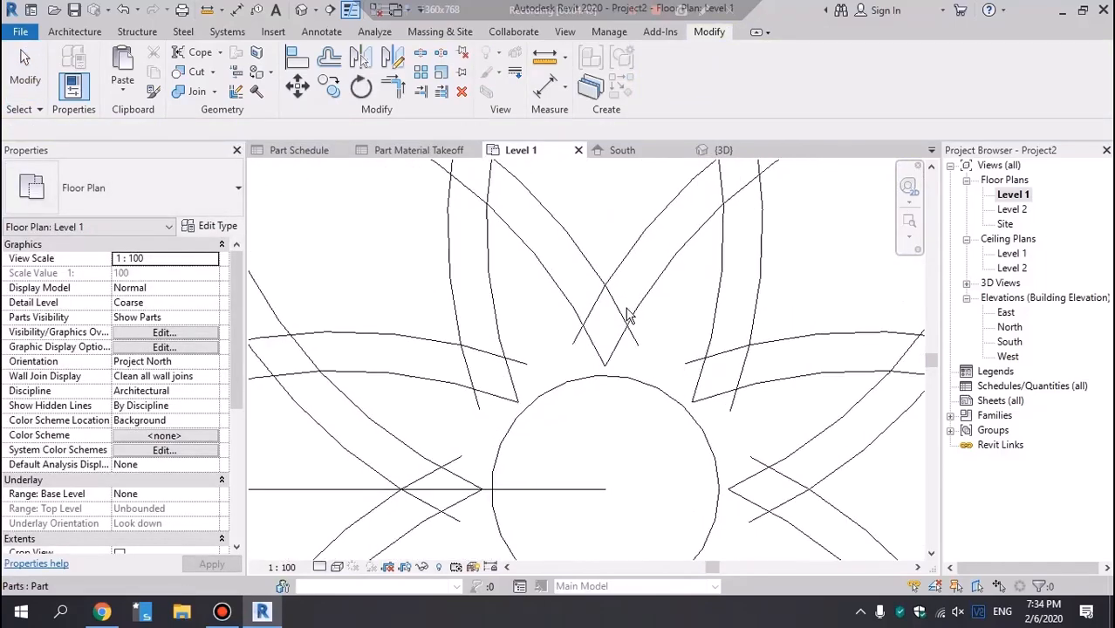
Switch to Chrome to examine the reference flower medallion's petal crossings, and return to Revit.
click(102, 613)
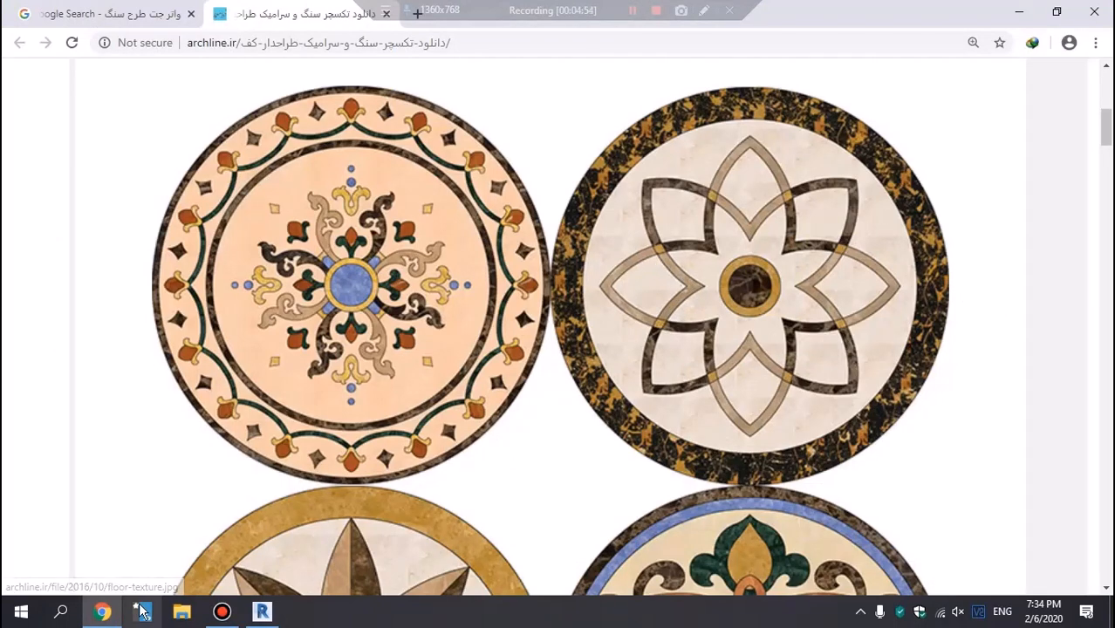
click(273, 614)
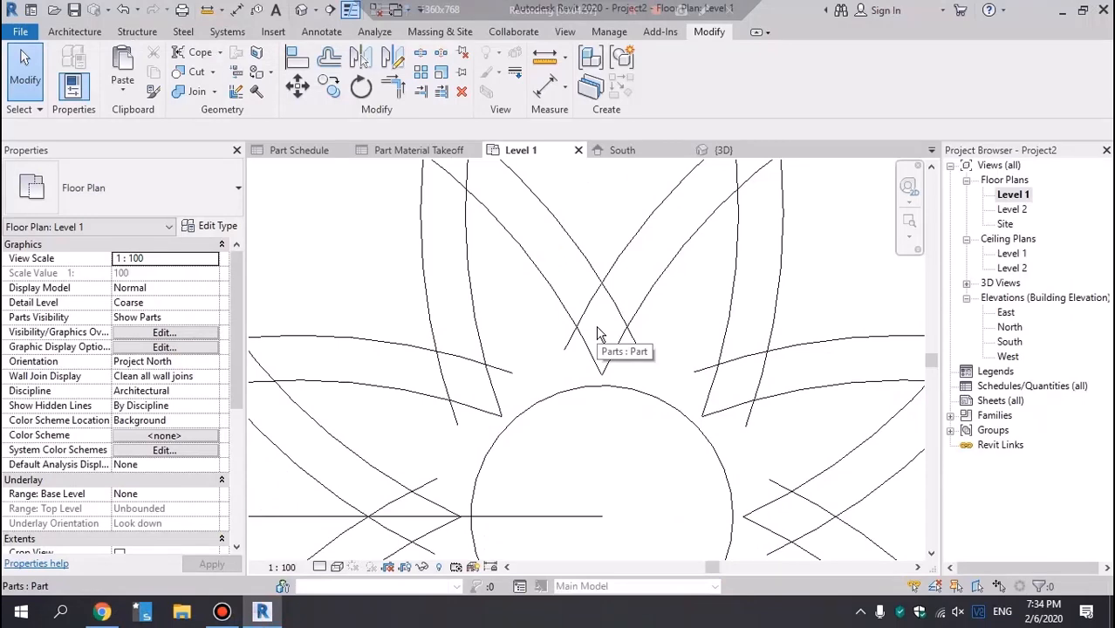
click(560, 301)
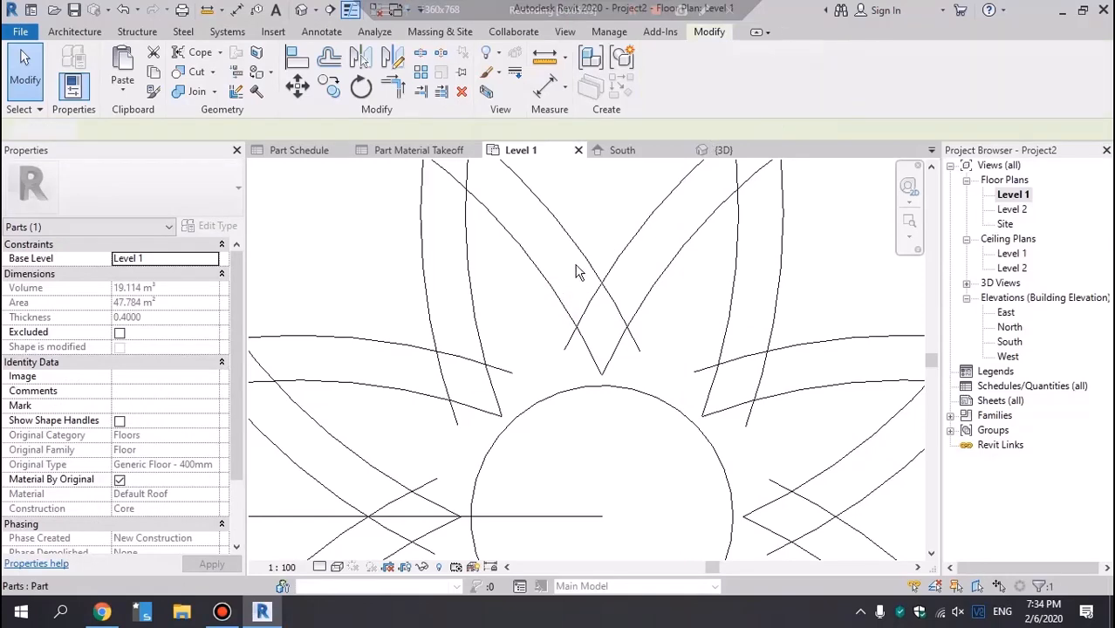
key(Escape)
scroll(610, 366, down, 1)
scroll(646, 358, down, 1)
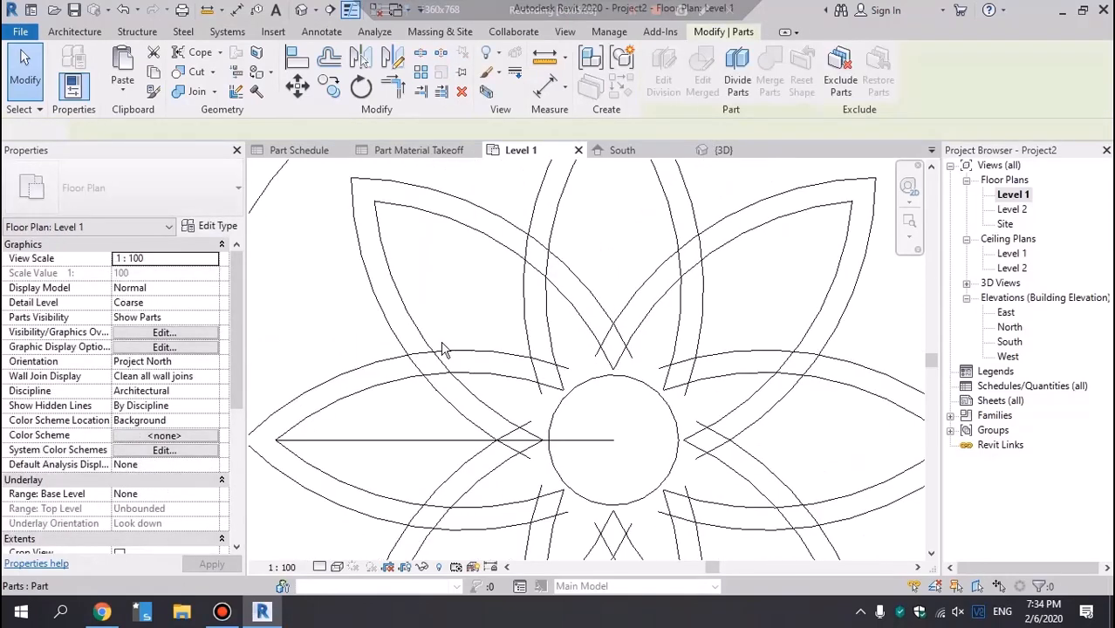
click(423, 336)
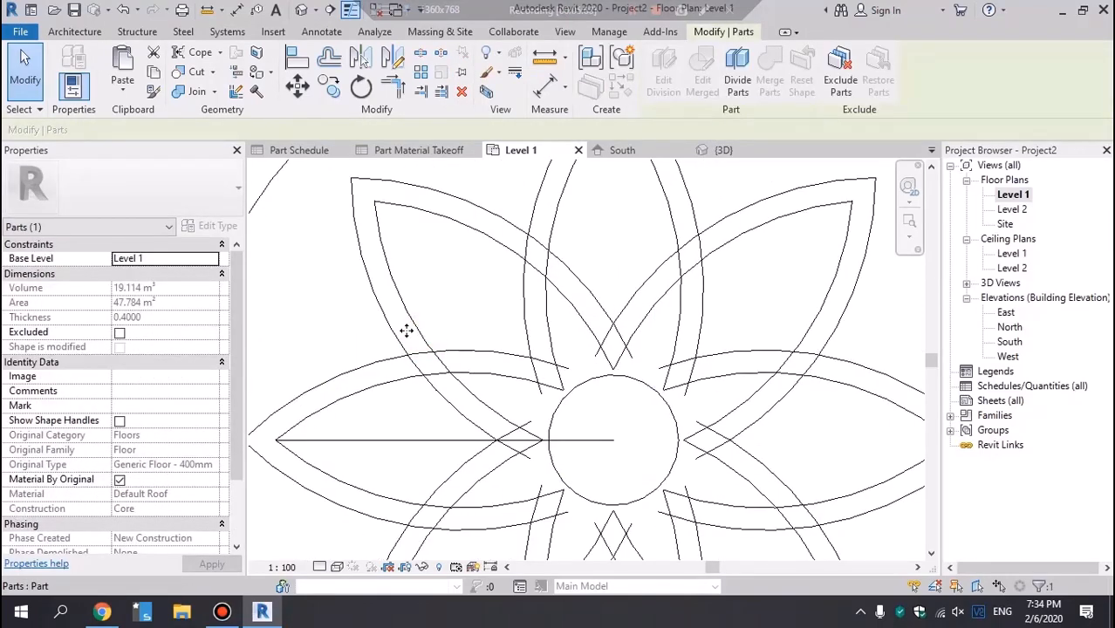
key(Escape)
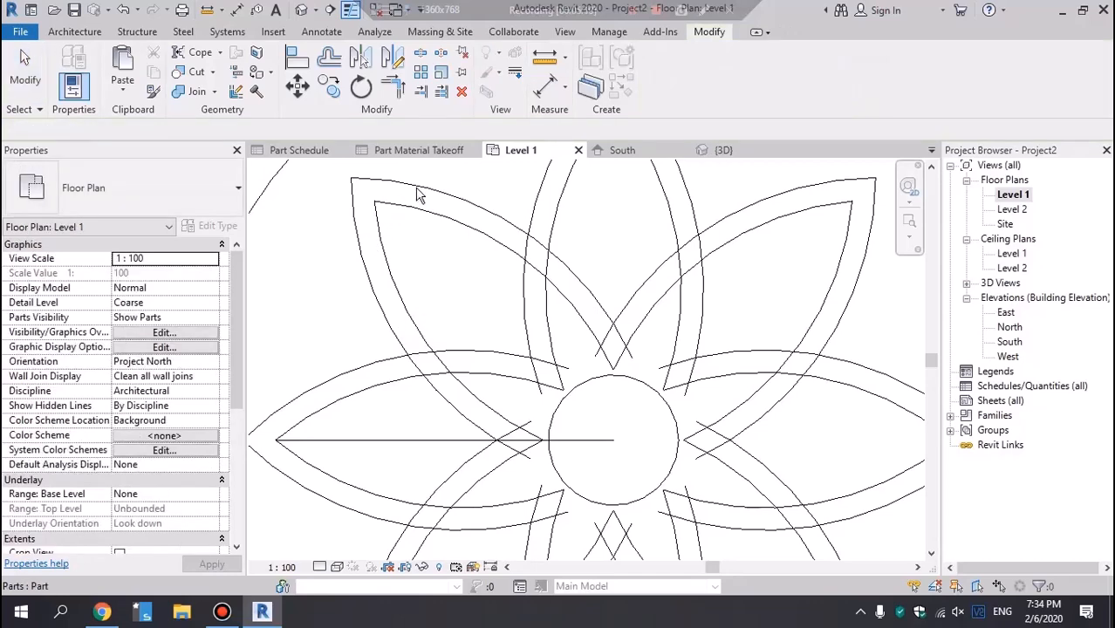
Edit the upper-left petal group and shorten its two outer arcs near the neighbouring petals' outer arcs, to about 2.18 m (upper) and 2.19 m (lower).
click(418, 181)
click(660, 70)
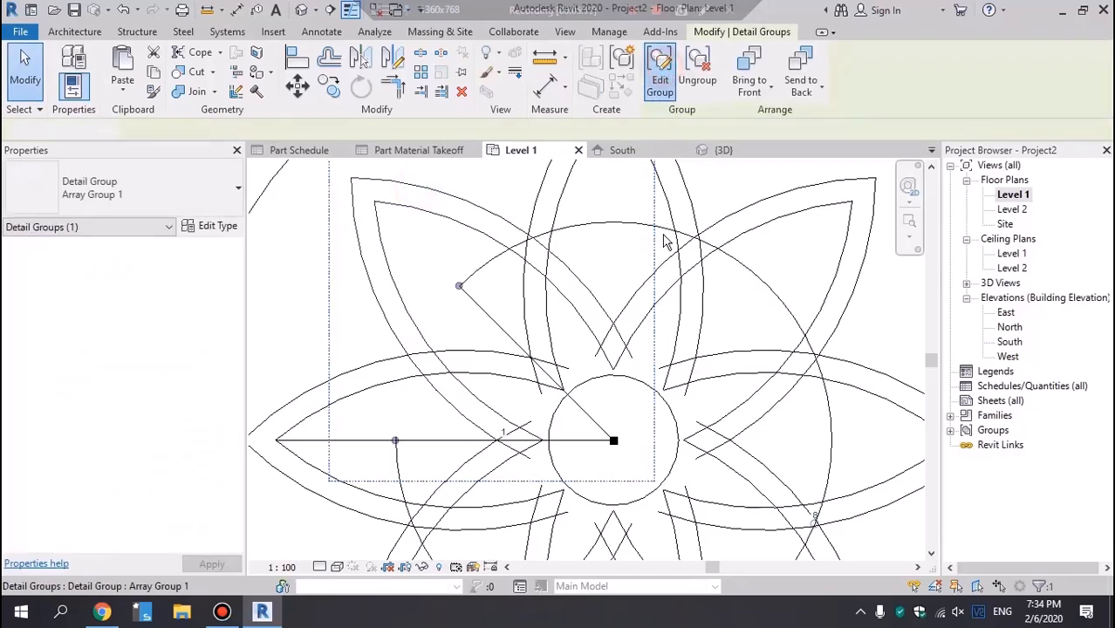
scroll(634, 338, up, 3)
click(631, 330)
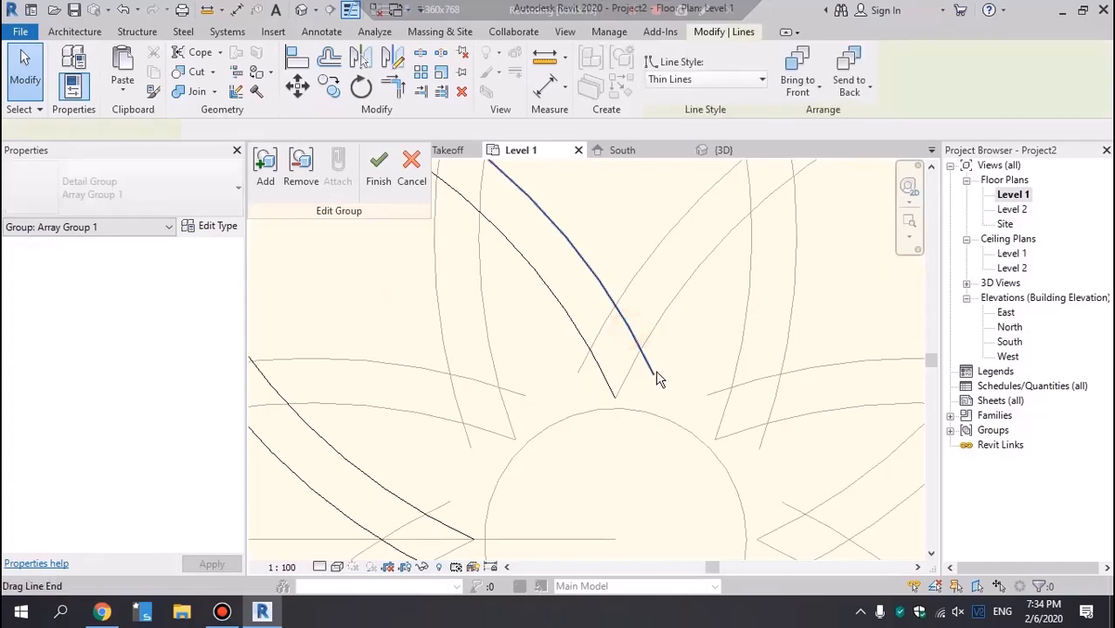
scroll(657, 373, down, 2)
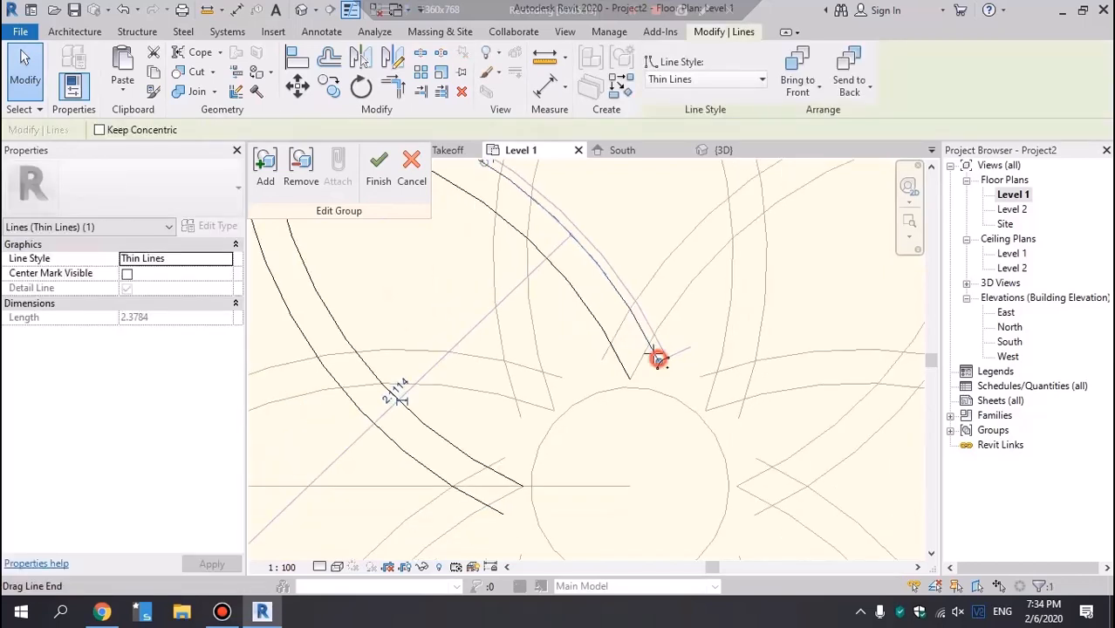
drag(659, 359, 637, 321)
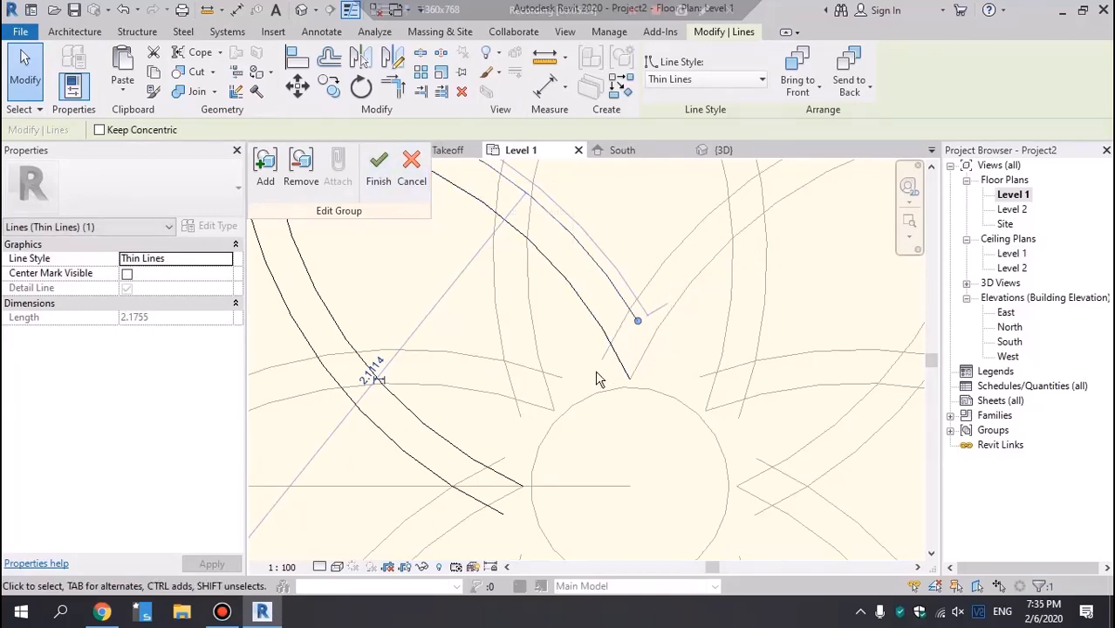
click(474, 498)
drag(503, 518, 468, 496)
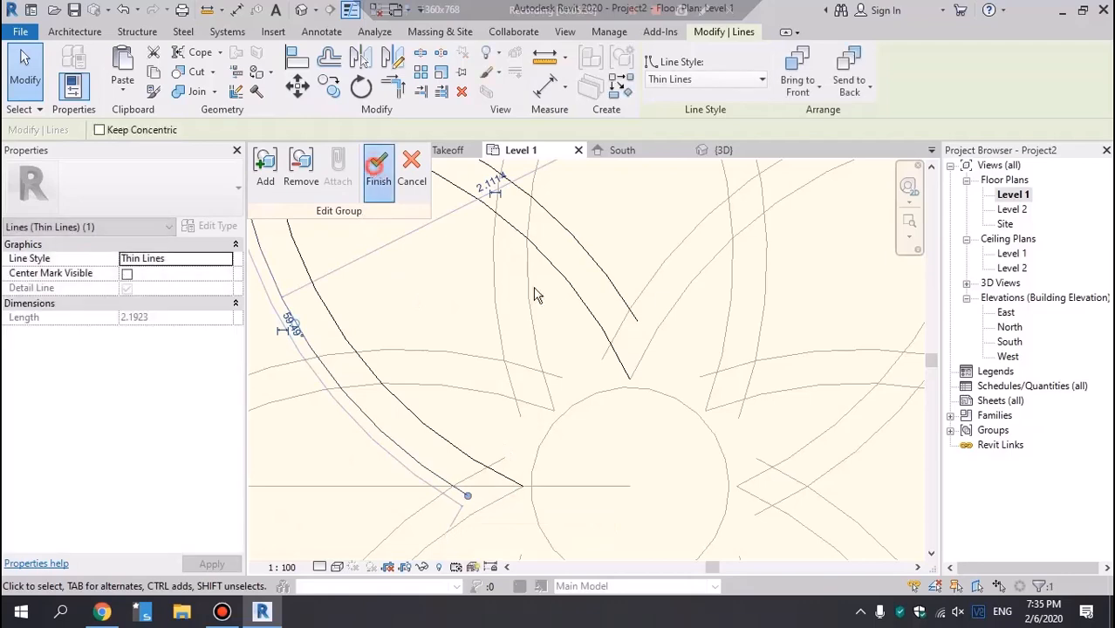
Finish editing the petal group and check the petal crossings around the small circle and across the whole medallion.
click(378, 174)
key(Escape)
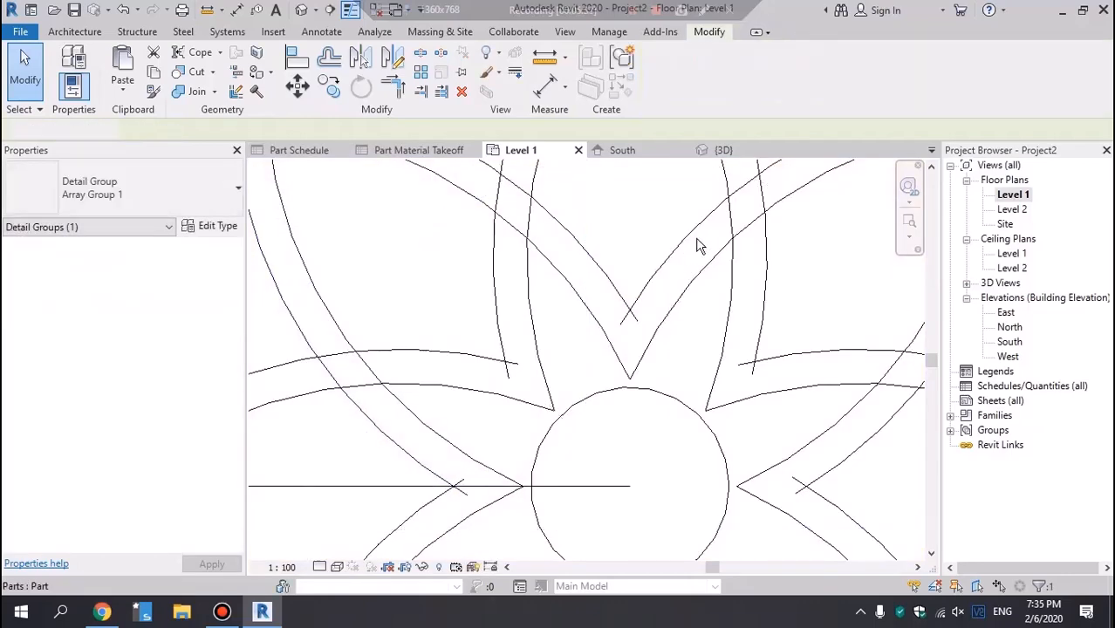
scroll(691, 334, down, 3)
scroll(691, 334, up, 4)
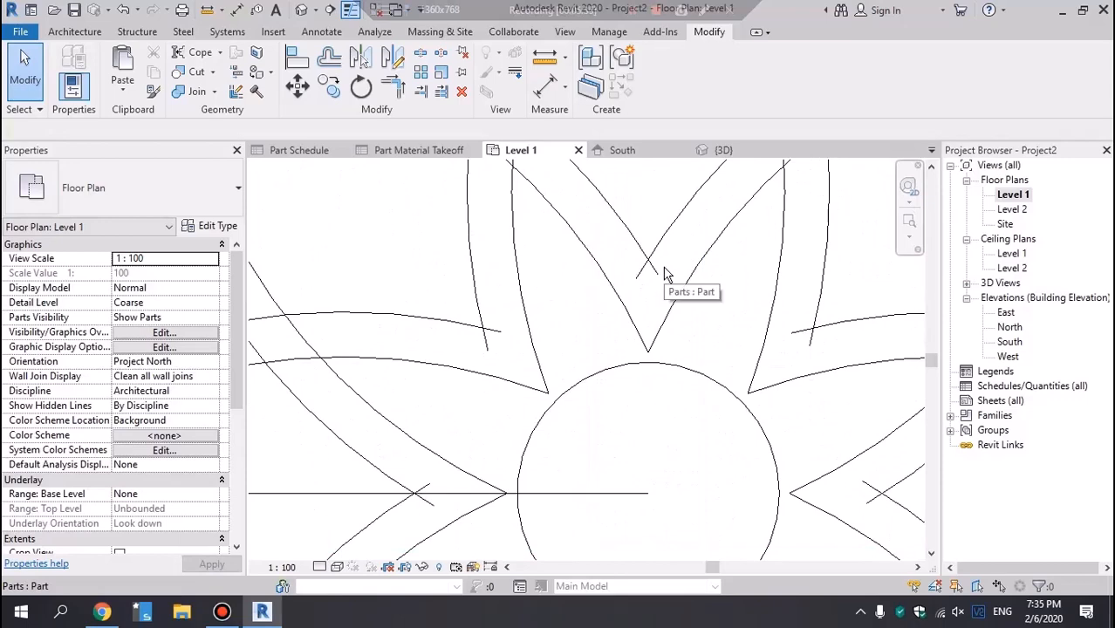
scroll(665, 274, down, 5)
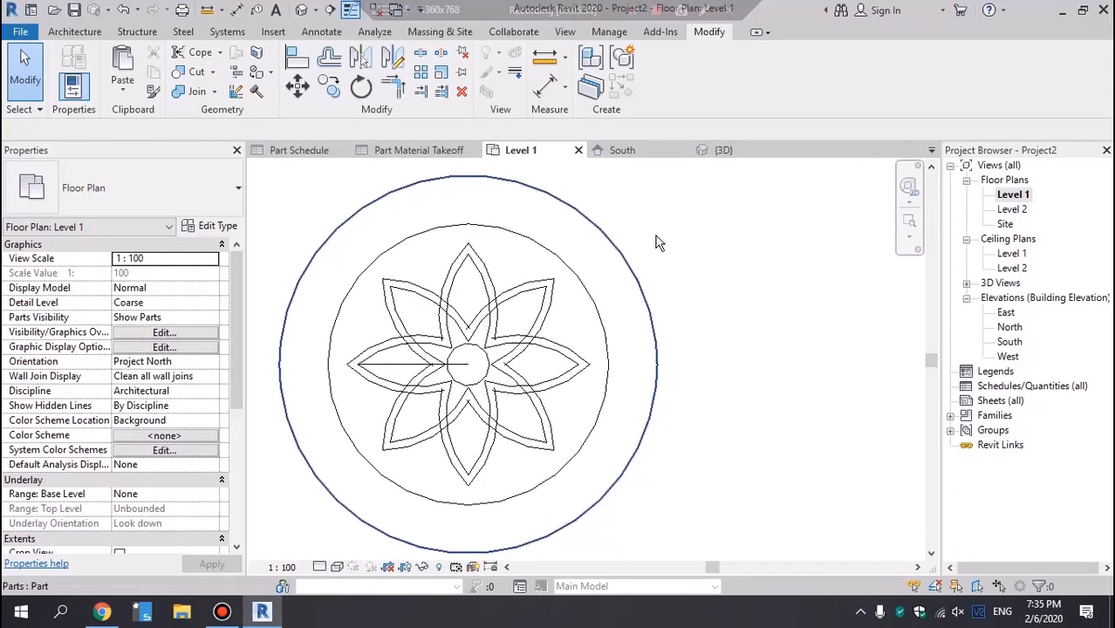
click(694, 214)
scroll(756, 262, down, 1)
click(778, 238)
click(379, 192)
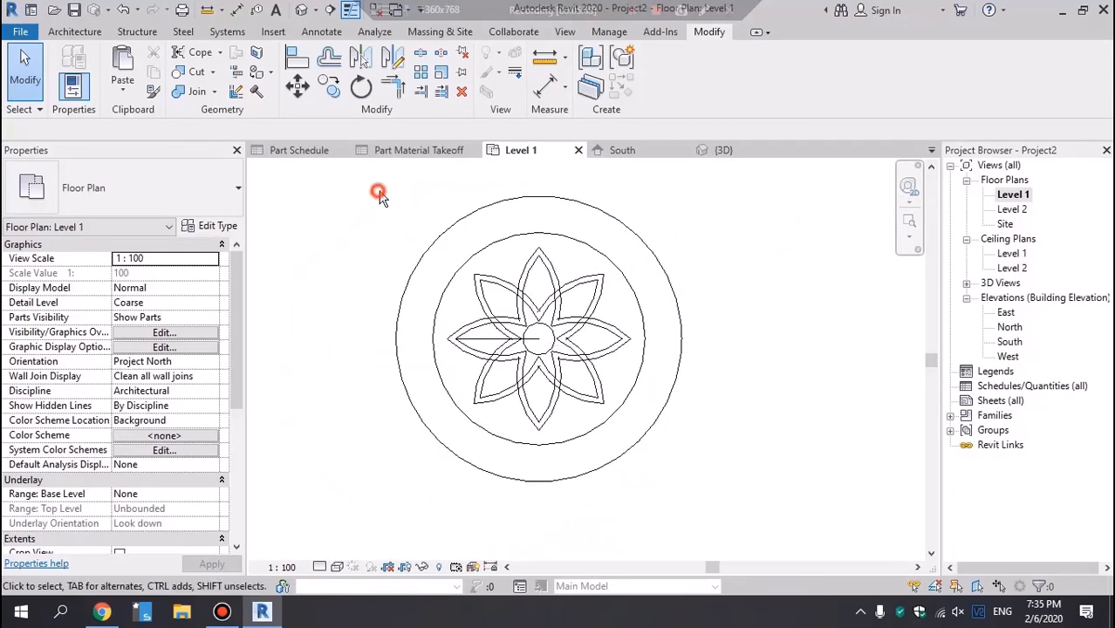
Select all instances of the petal group and ungroup them into separate detail lines.
click(522, 286)
right_click(522, 286)
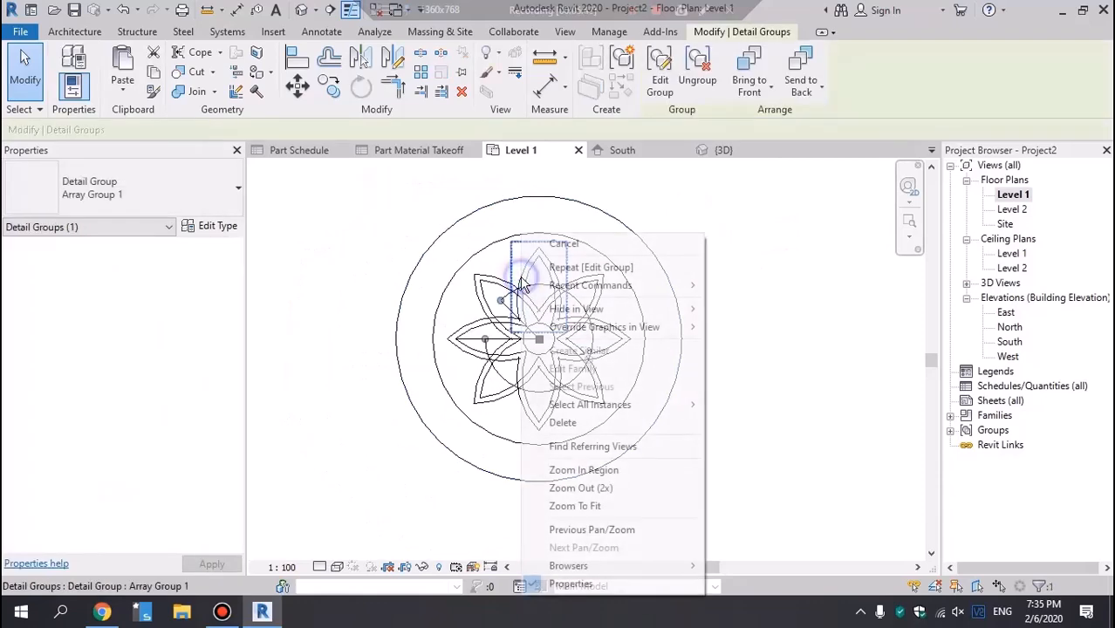
mouse_move(677, 404)
click(736, 405)
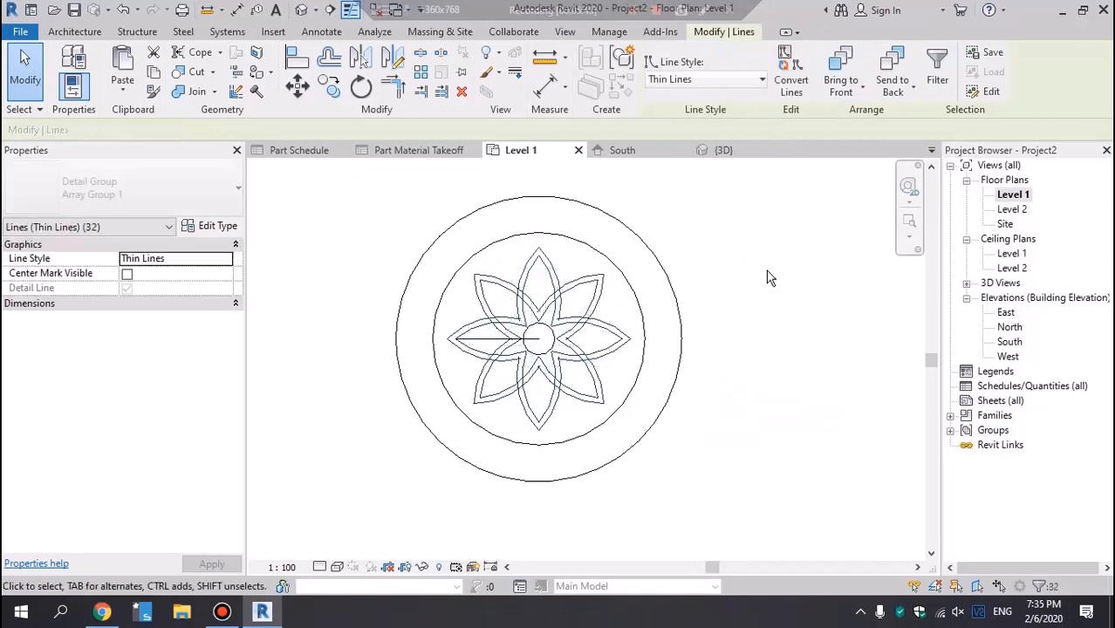
click(707, 219)
click(374, 186)
Select the whole medallion and filter the selection to Lines (Thin Lines), leaving out the floor part.
drag(329, 173, 792, 528)
click(659, 83)
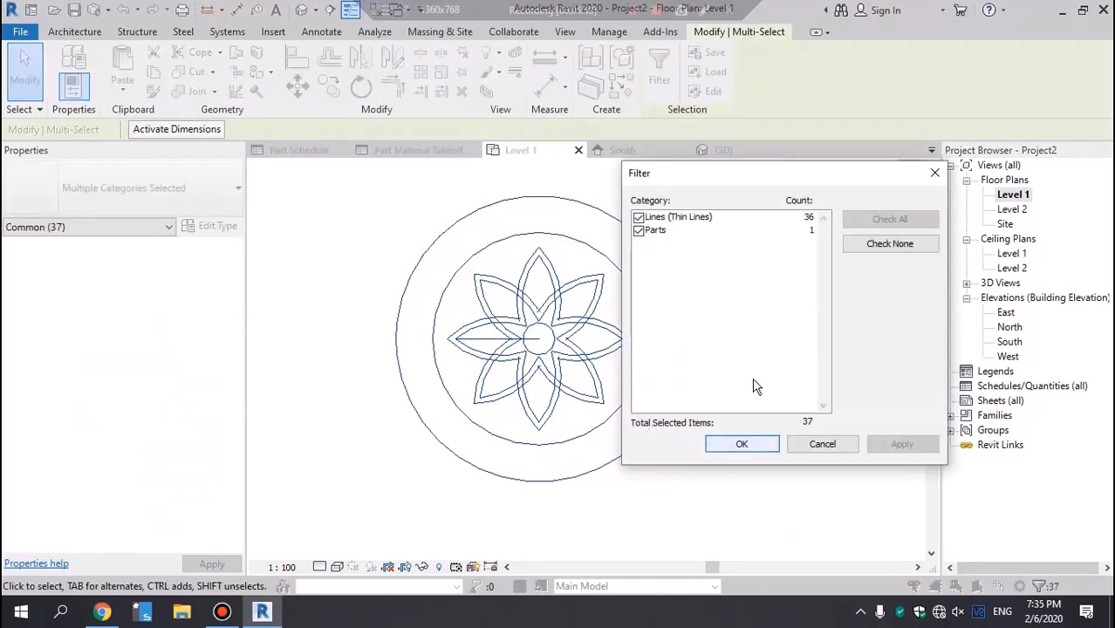
click(890, 245)
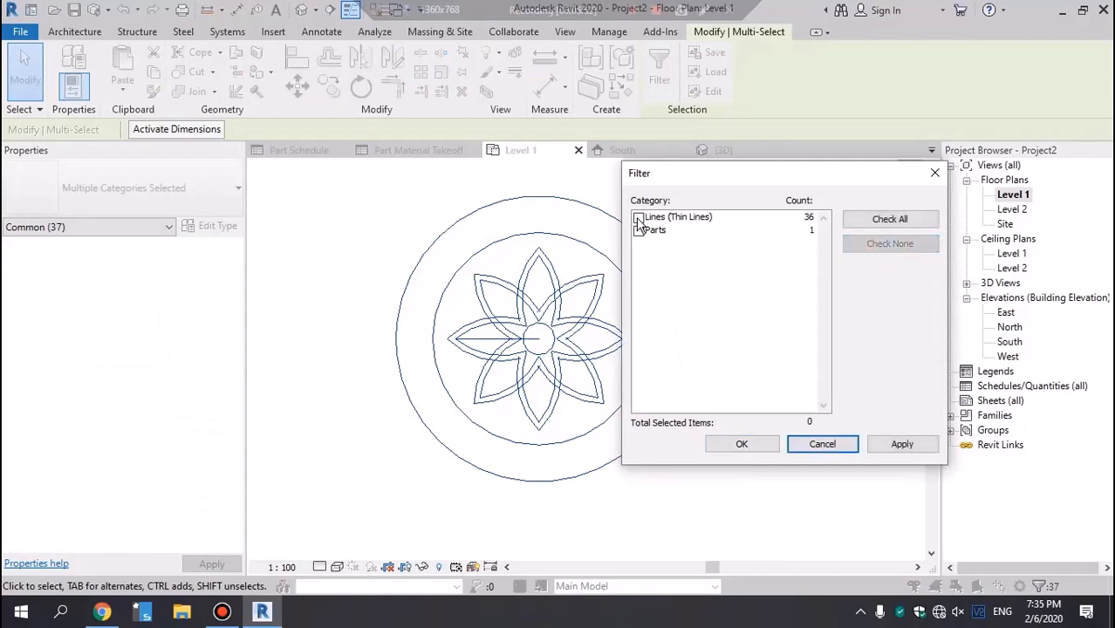
click(639, 217)
click(743, 445)
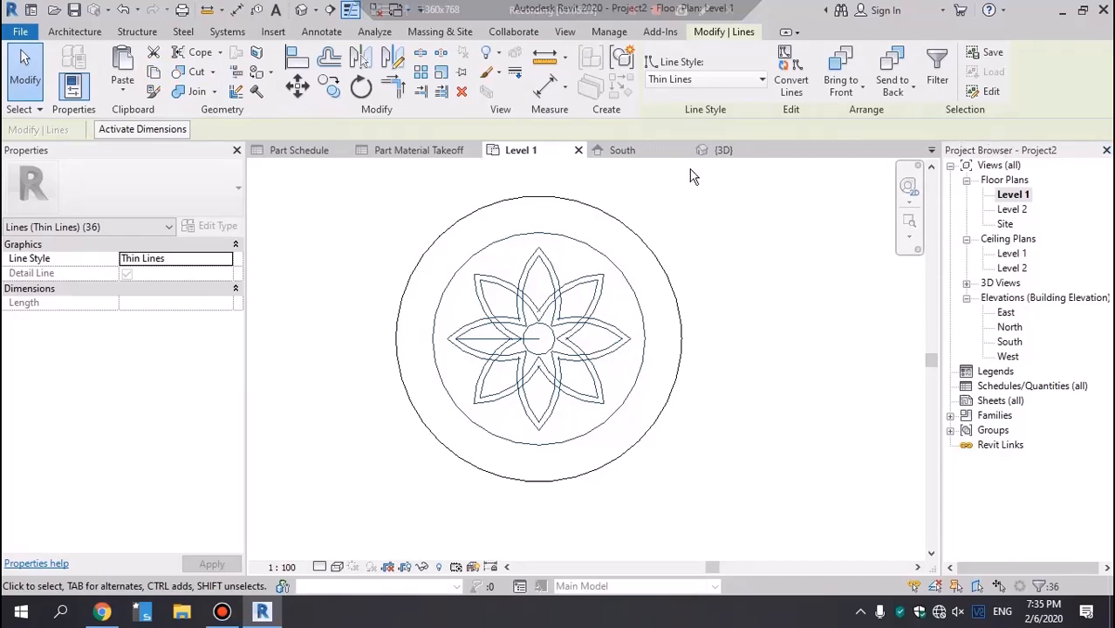
Look at the circular floor in the 3D view and return to the Level 1 plan.
click(301, 9)
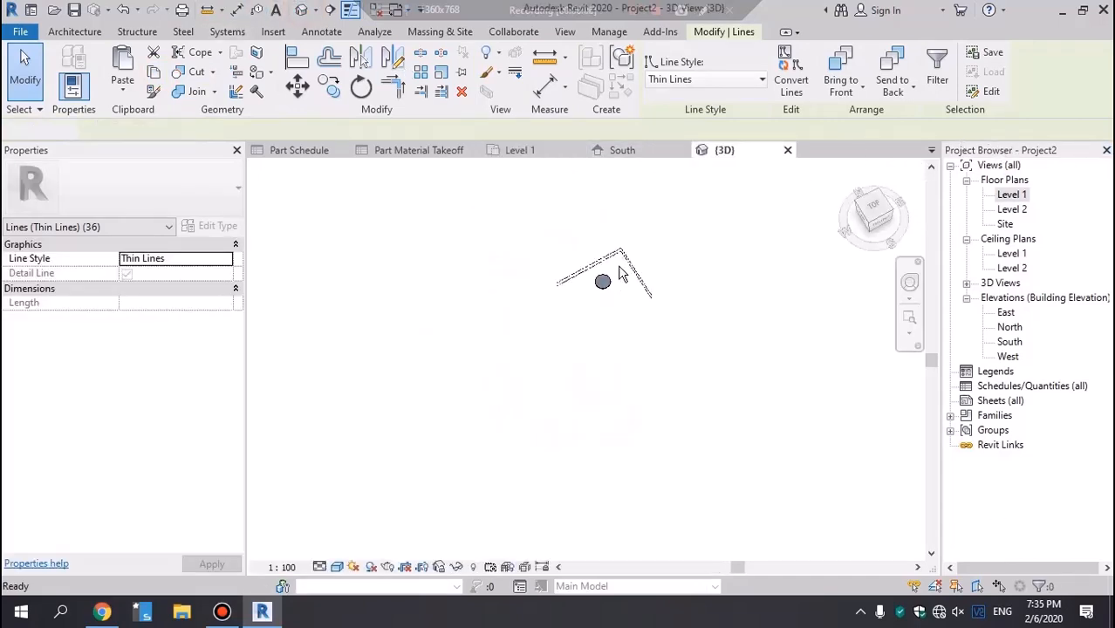
scroll(597, 277, up, 1)
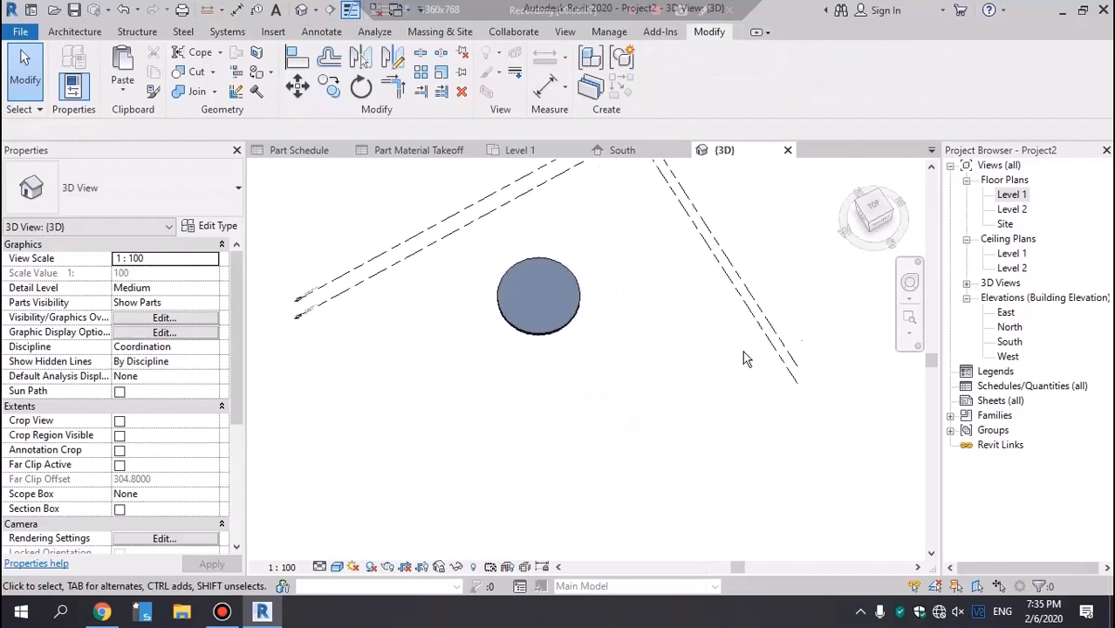
double_click(1012, 196)
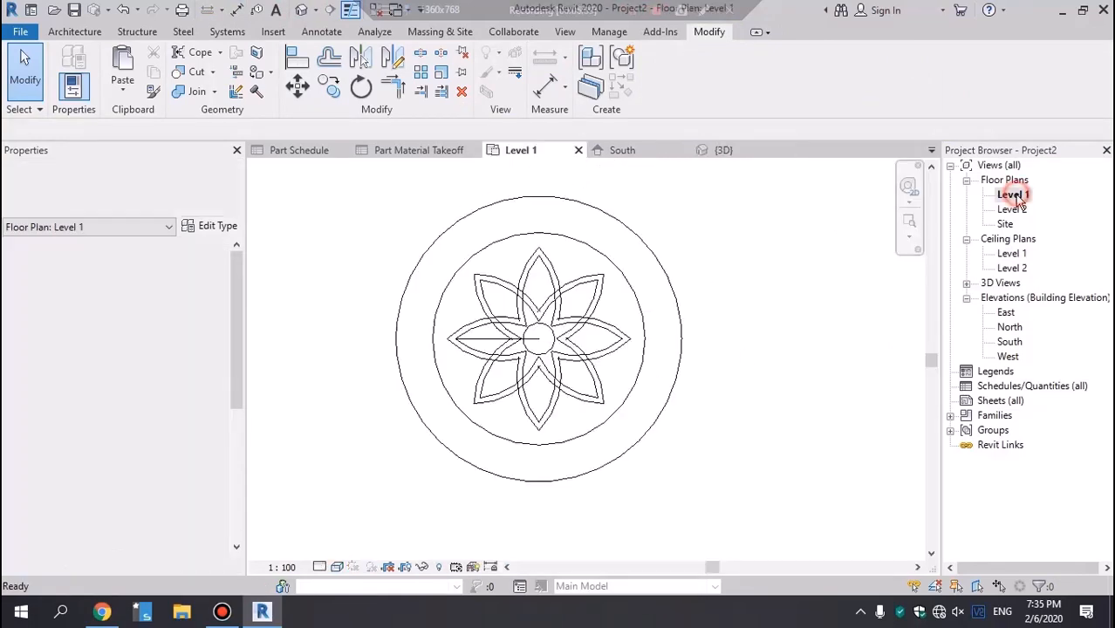
Delete the horizontal construction line running from the petal tip to the centre of the small circle.
scroll(474, 340, up, 5)
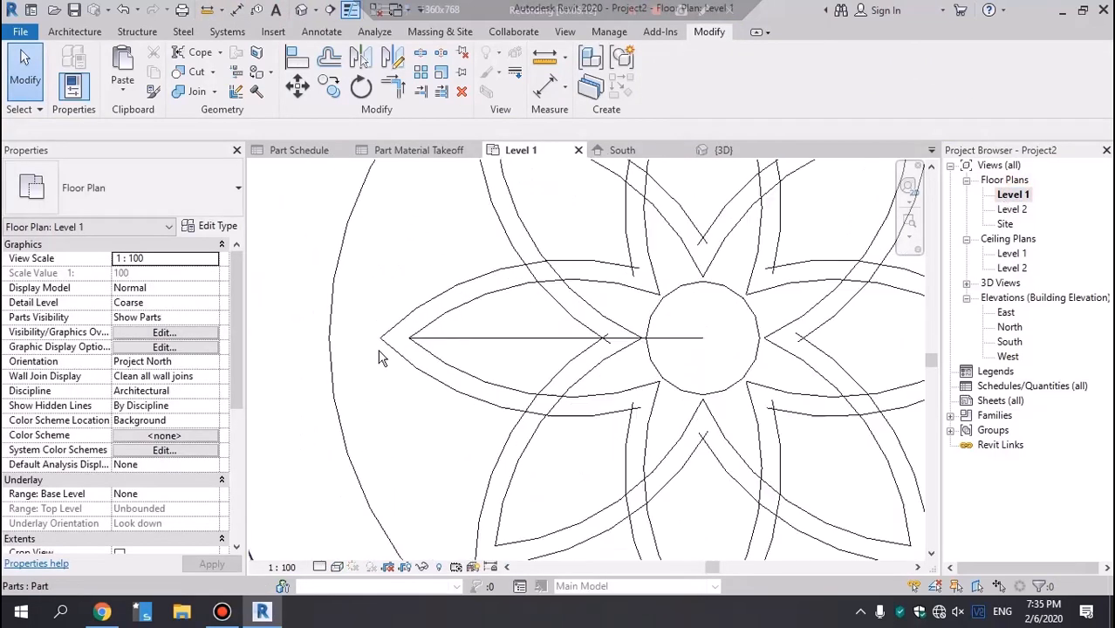
click(486, 340)
key(Escape)
scroll(488, 338, down, 6)
Copy all of the medallion's thin lines to the clipboard, filtering the floor part out of the selection.
drag(371, 210, 674, 479)
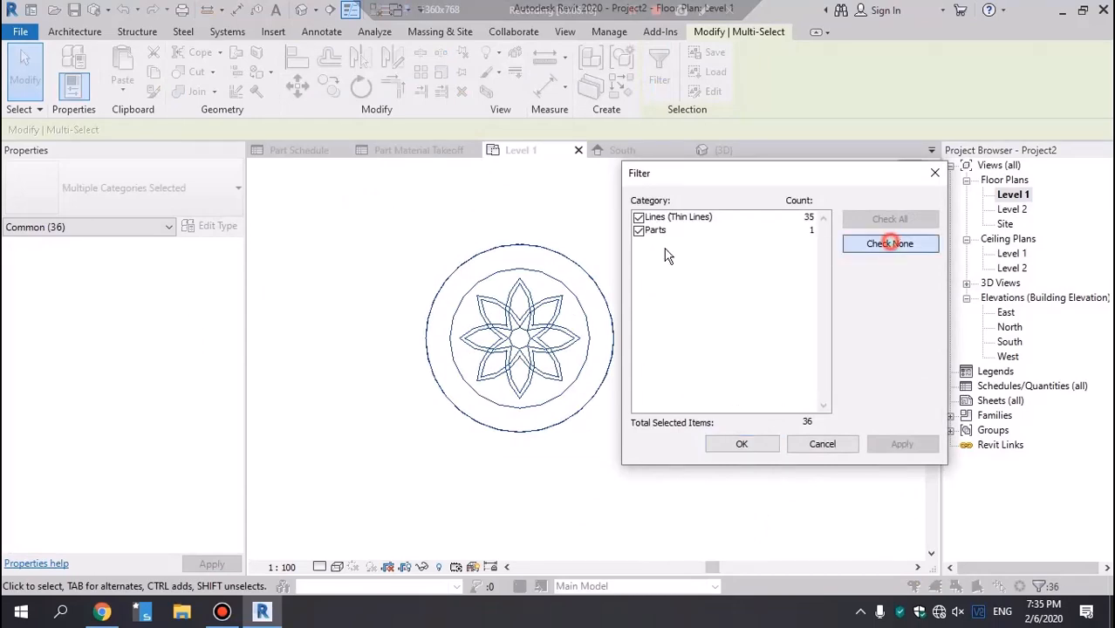
click(639, 218)
click(748, 443)
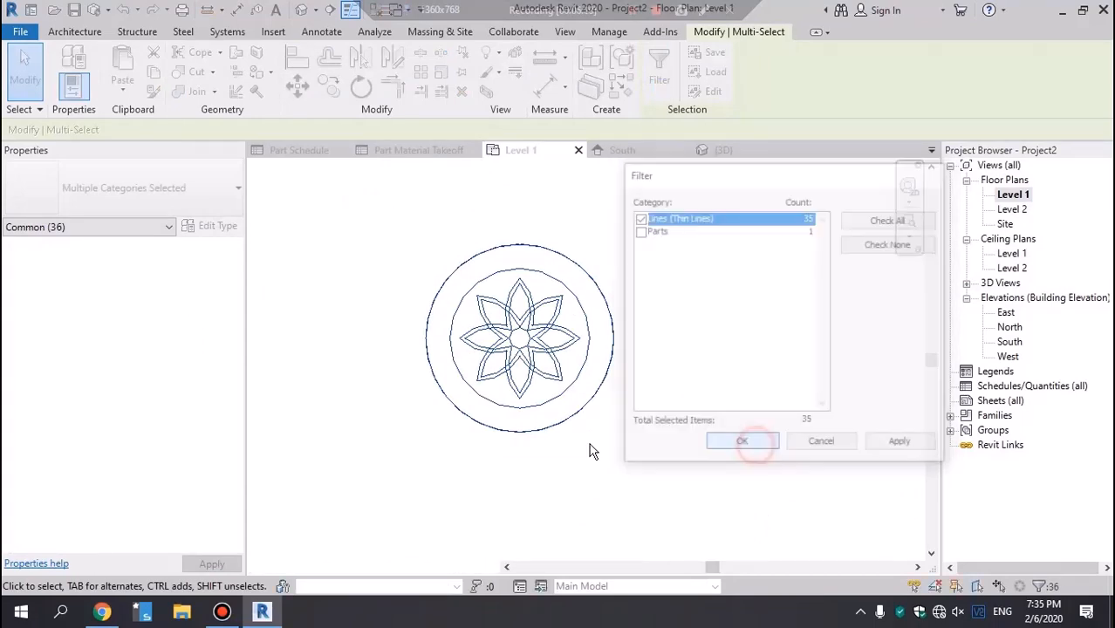
scroll(548, 286, up, 2)
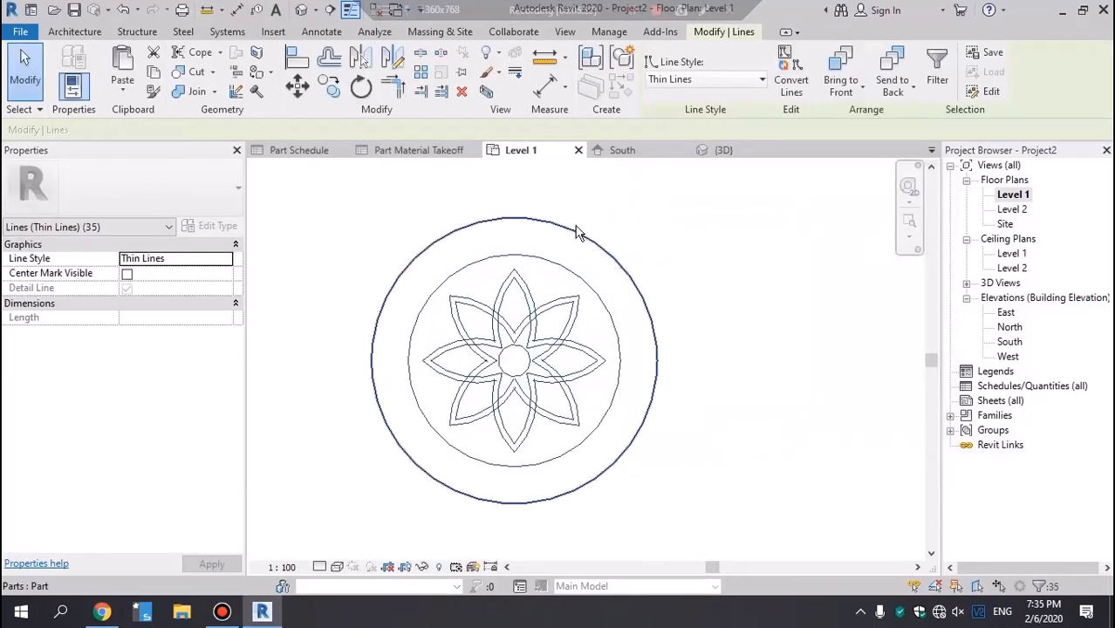
click(367, 221)
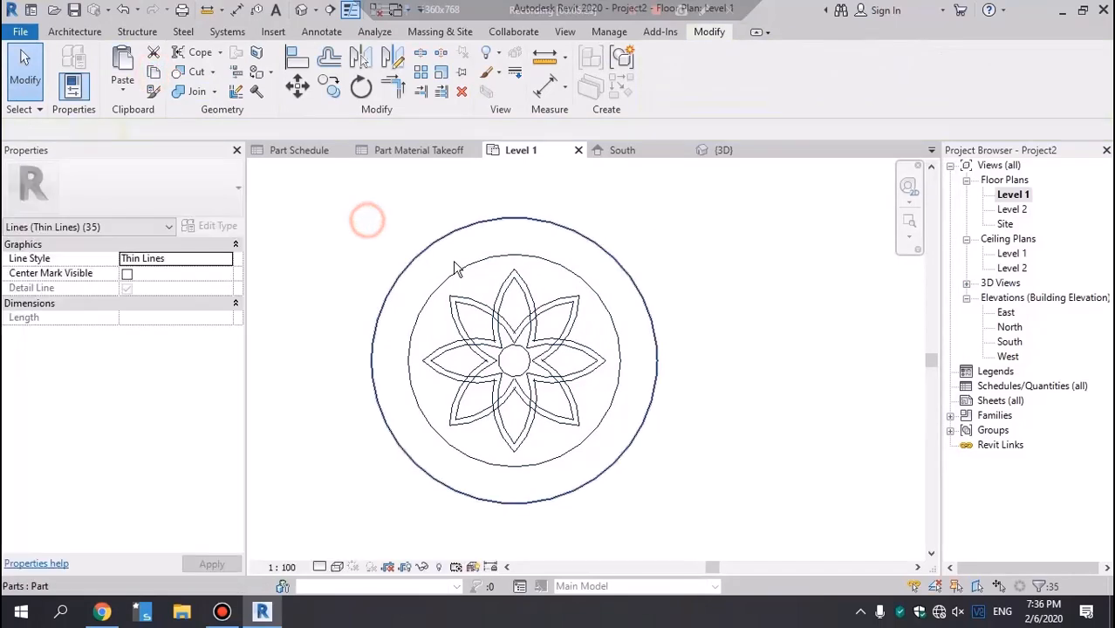
Divide the circular floor part by pasting the copied pattern lines in place into the division sketch, and finish the division.
click(444, 243)
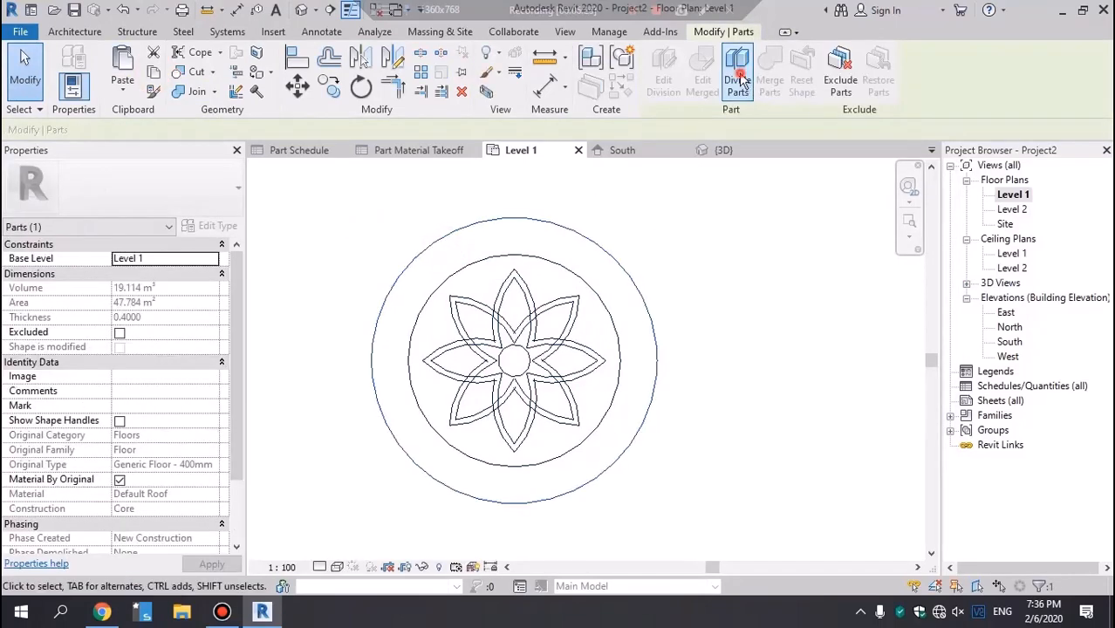
click(739, 70)
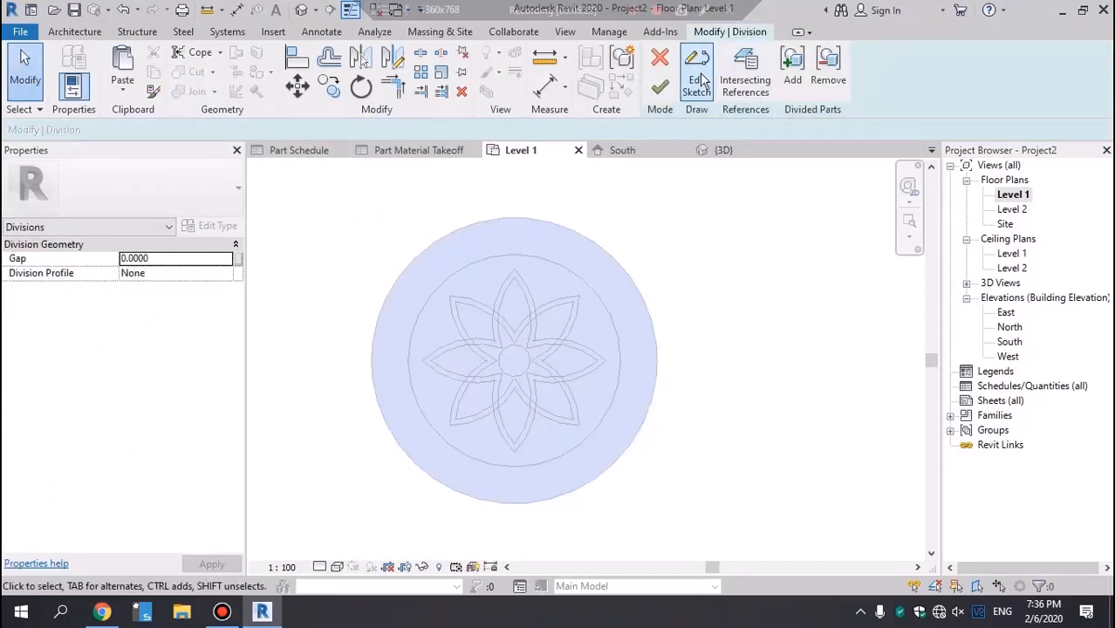
click(703, 80)
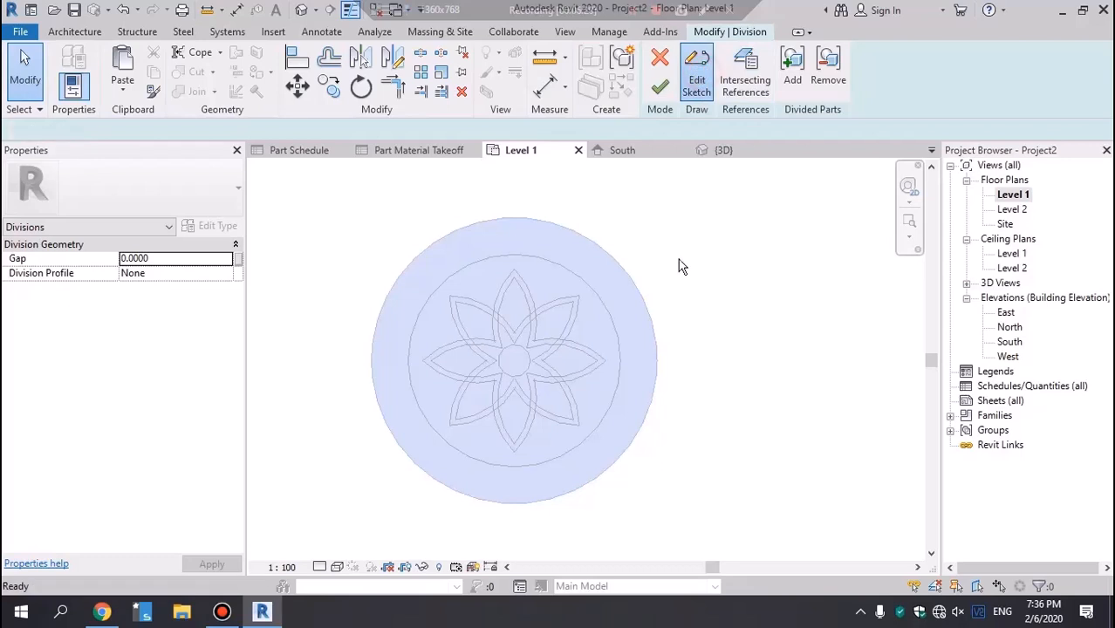
click(123, 87)
click(201, 217)
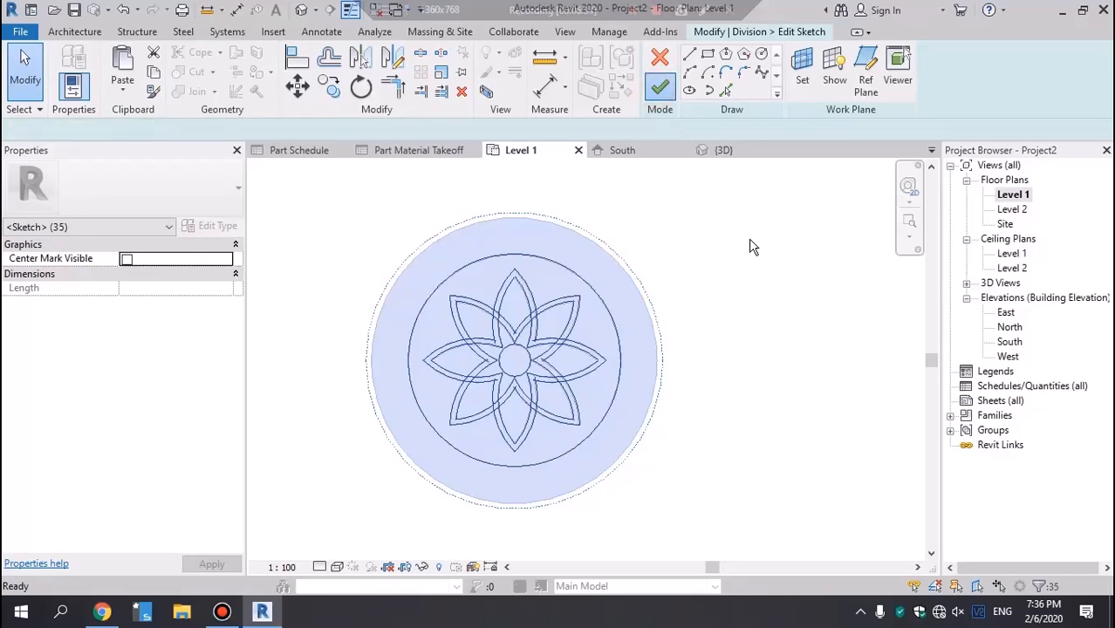
click(661, 87)
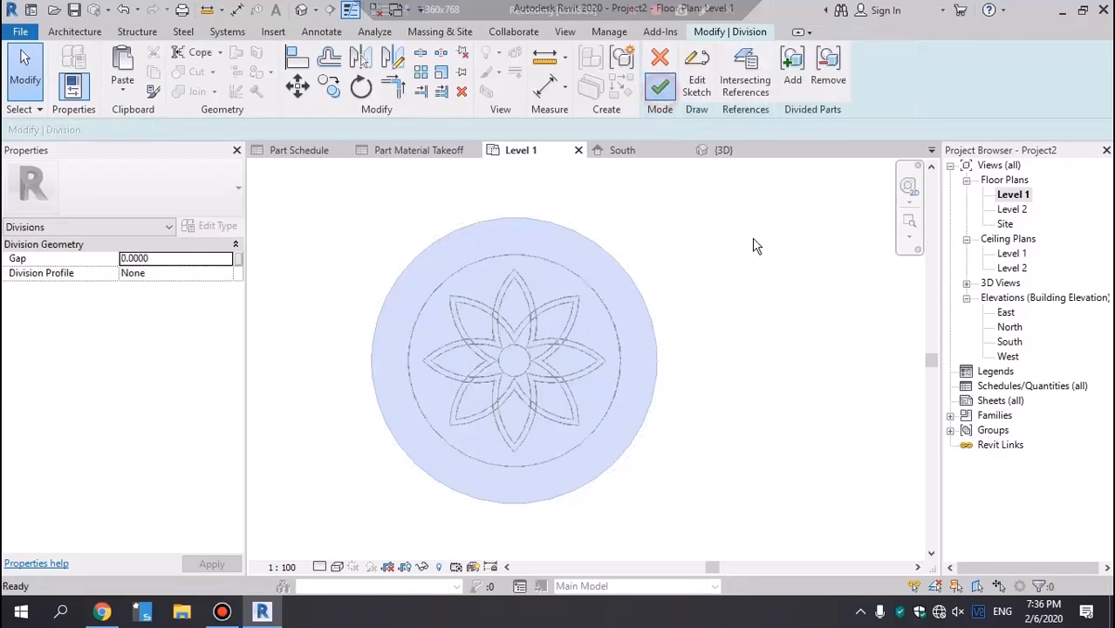
In the 3D view, select the eight inner petal parts together with the star-shaped part around the small circle.
click(303, 10)
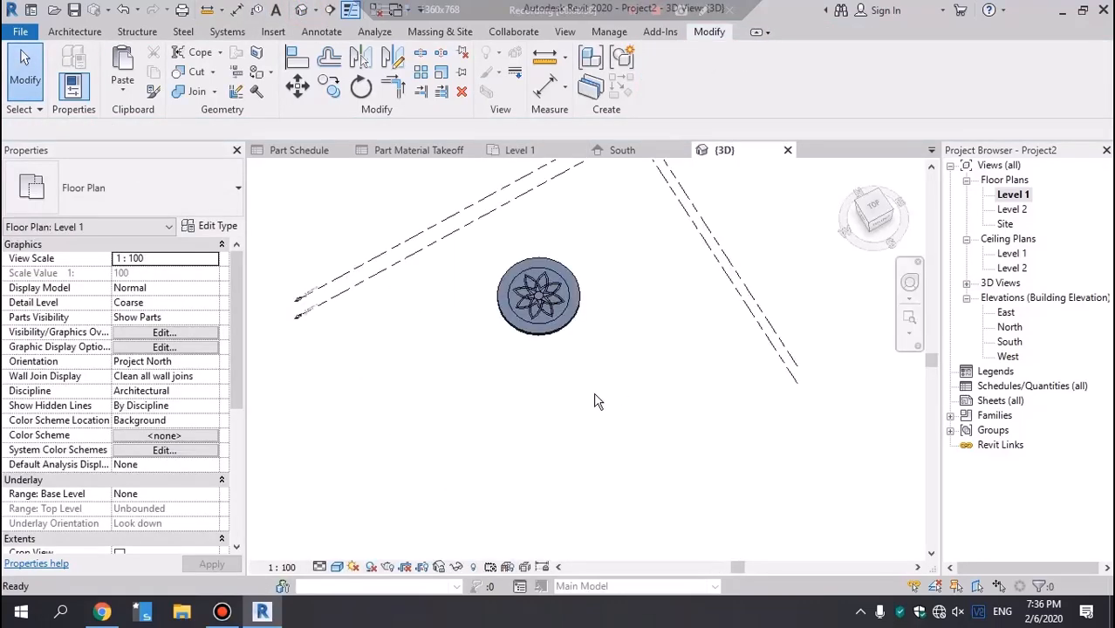
scroll(512, 270, up, 5)
middle_drag(526, 391, 570, 277)
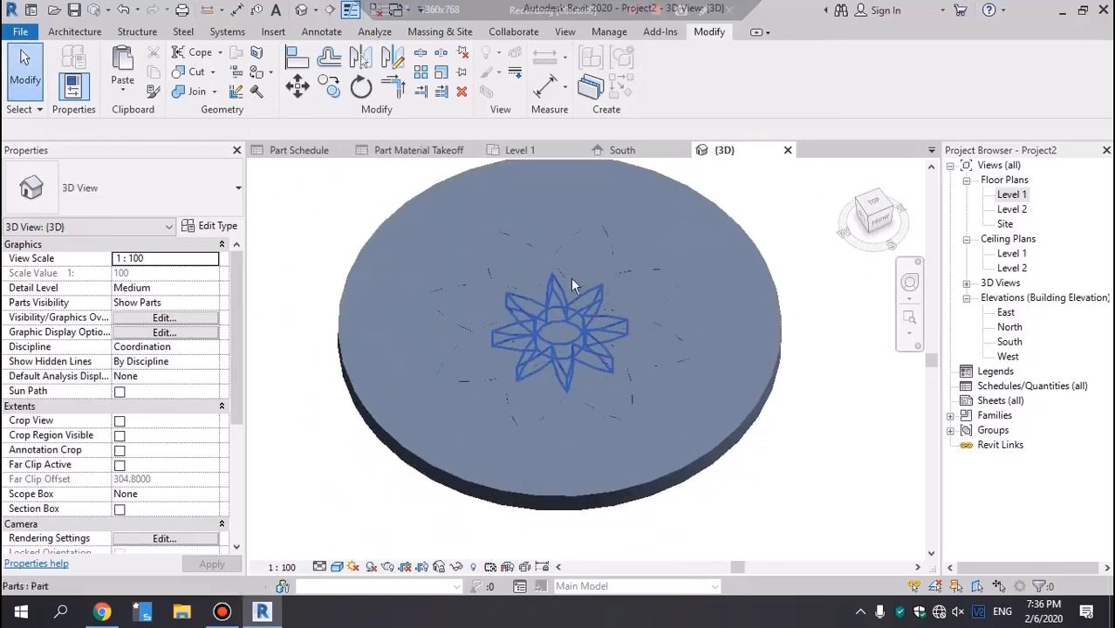
scroll(575, 287, up, 5)
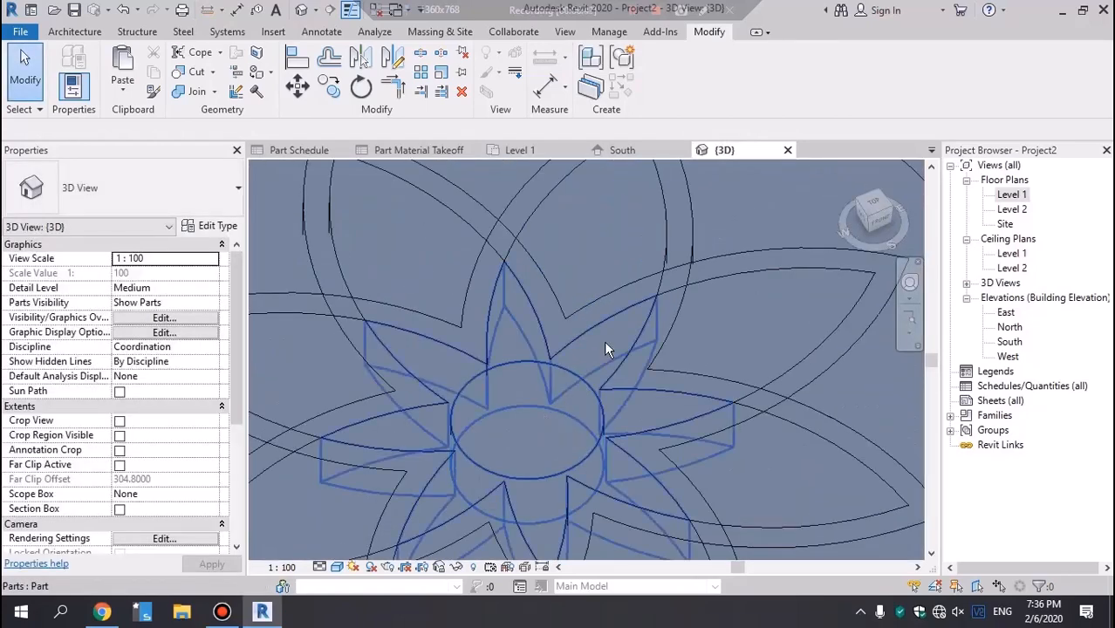
click(672, 344)
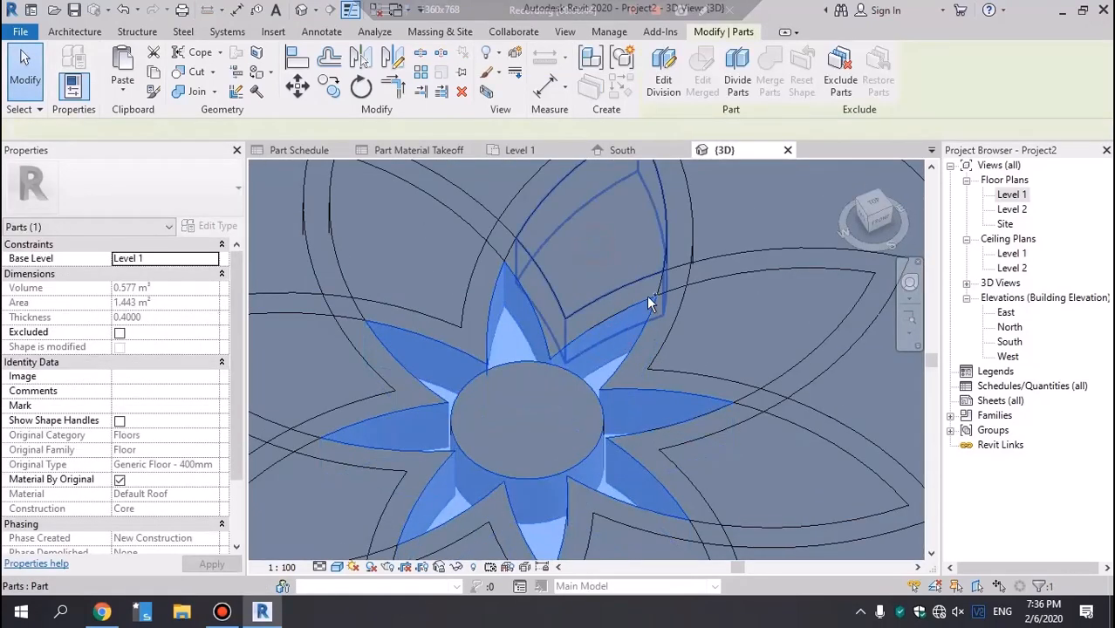
ctrl+click(646, 295)
scroll(644, 299, down, 2)
ctrl+click(684, 321)
ctrl+click(489, 266)
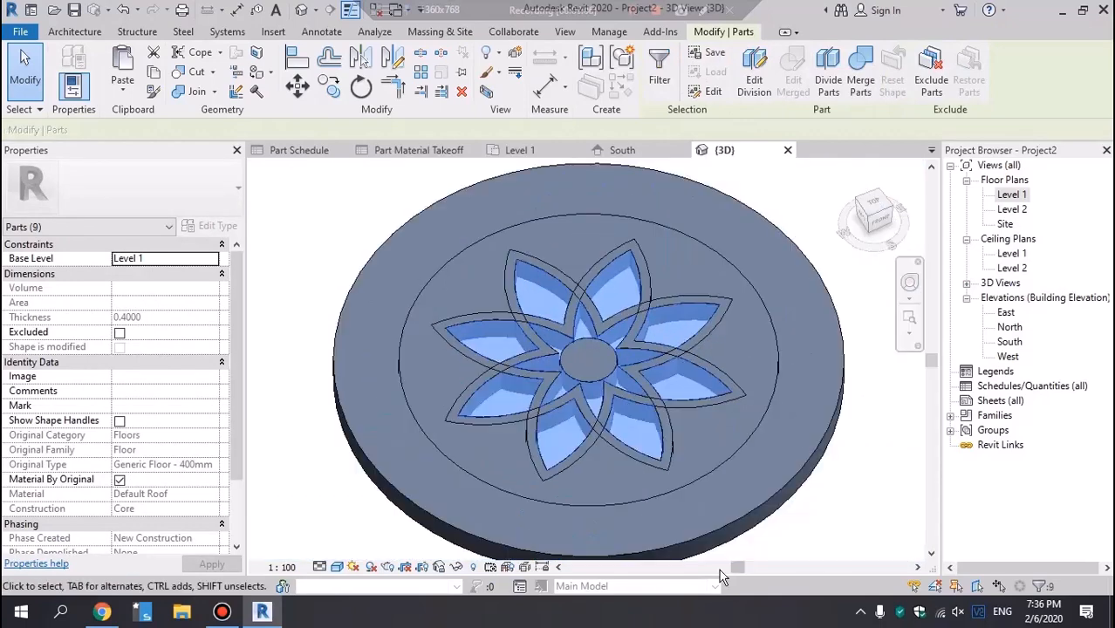
Turn off Material By Original for the selected parts and assign them the Door - Frame material.
scroll(510, 344, down, 3)
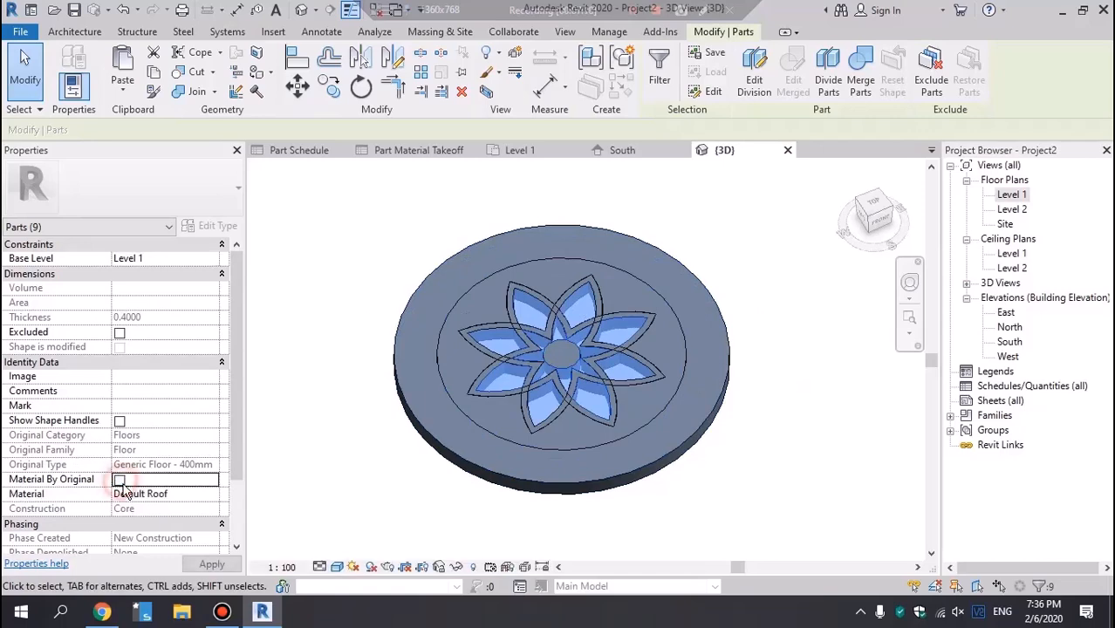
click(210, 496)
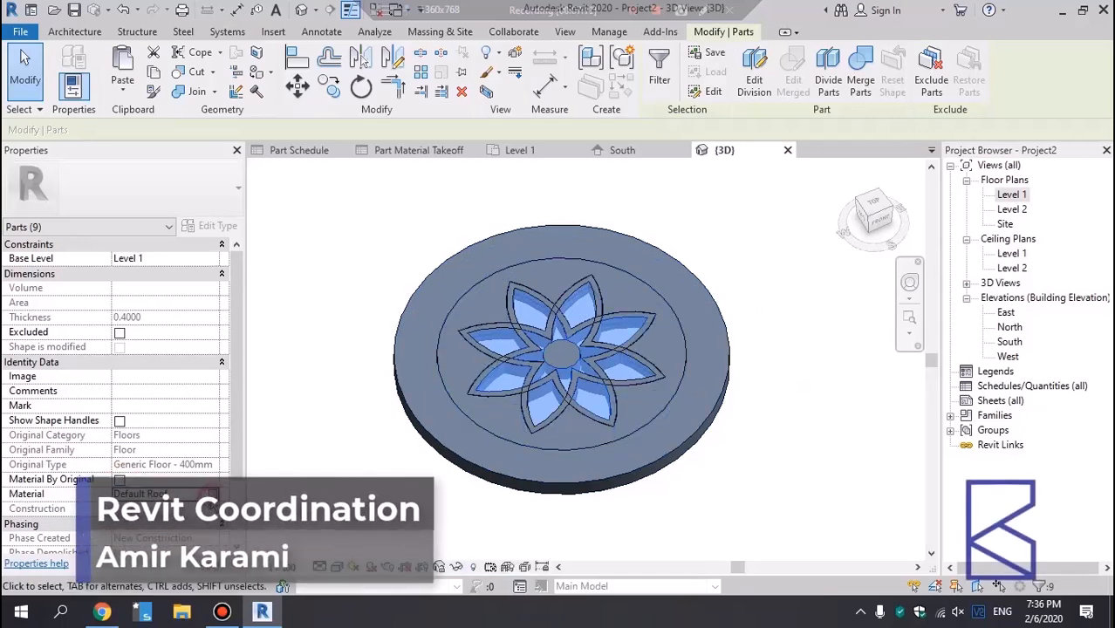
click(212, 496)
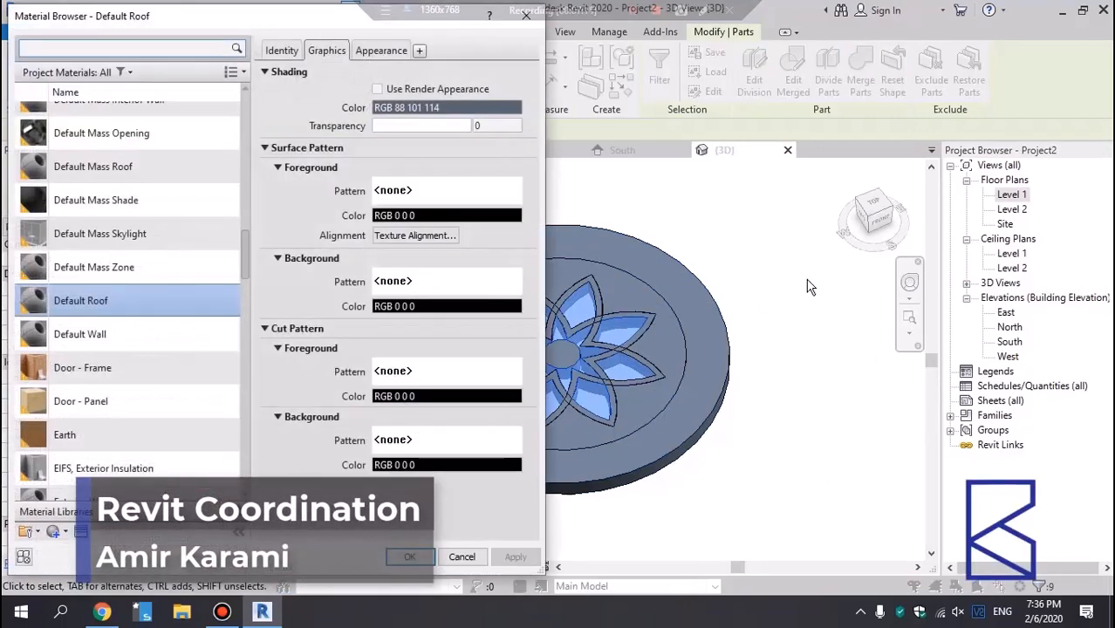
click(139, 372)
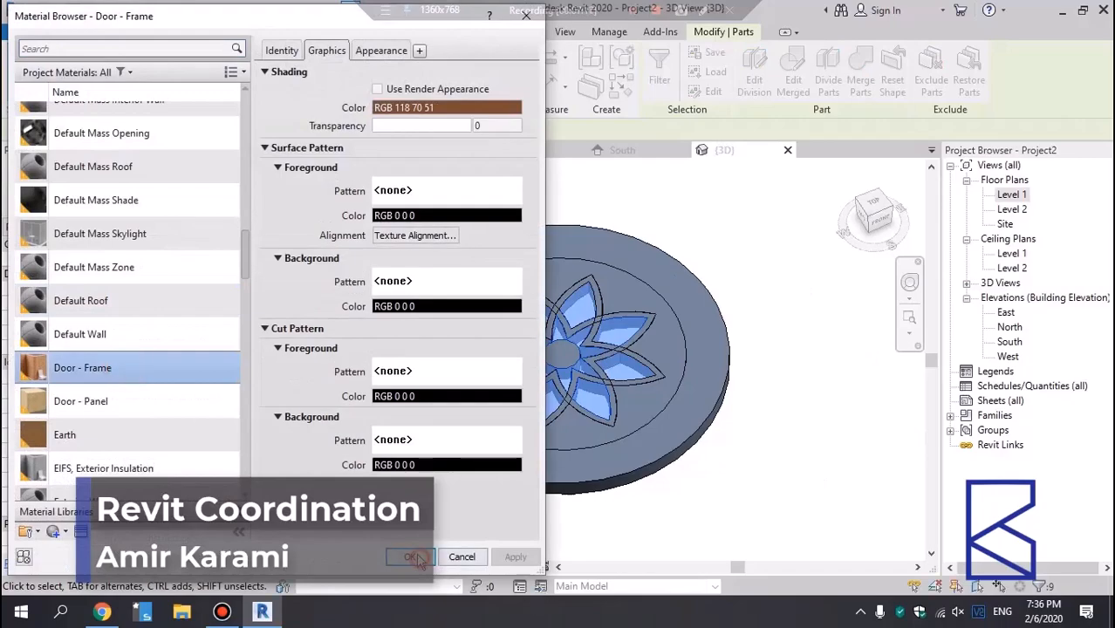
click(412, 556)
click(780, 243)
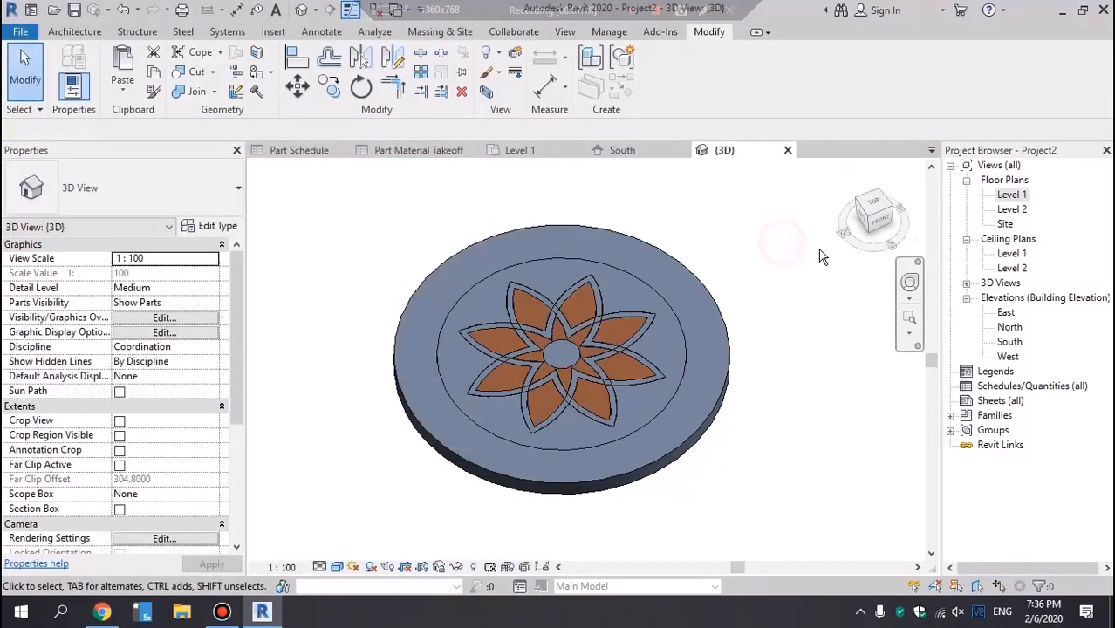